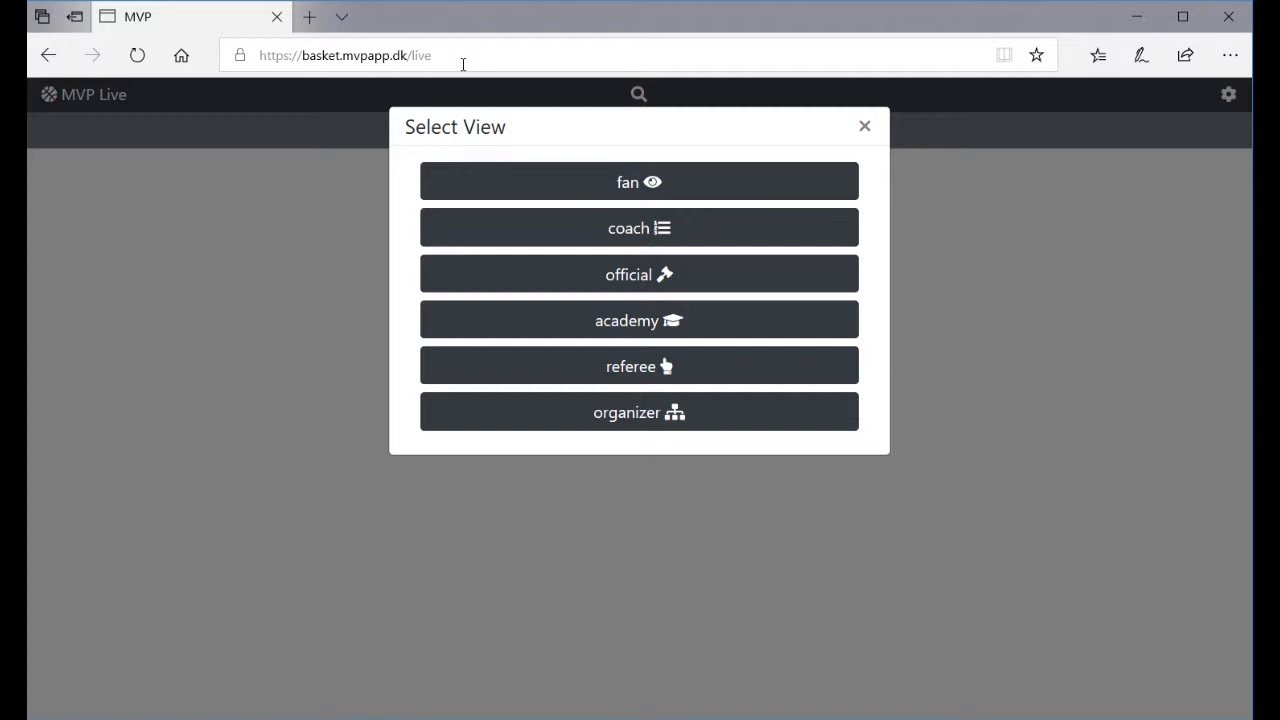
- Choose the organizer view and open the Create Game dialog
click(633, 418)
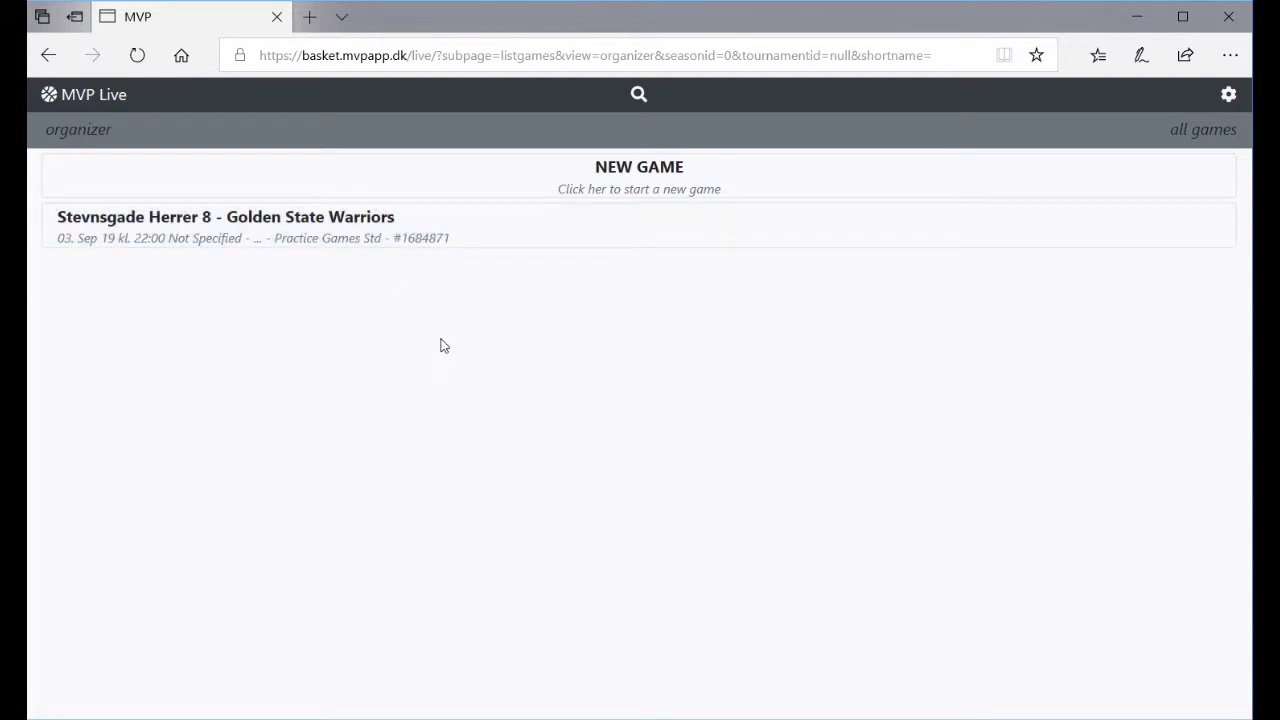
click(650, 180)
- Enter Cleveland Cavs vs Stevnsgade Copenhagen, dated 04-09-2019 at 18:00
click(700, 172)
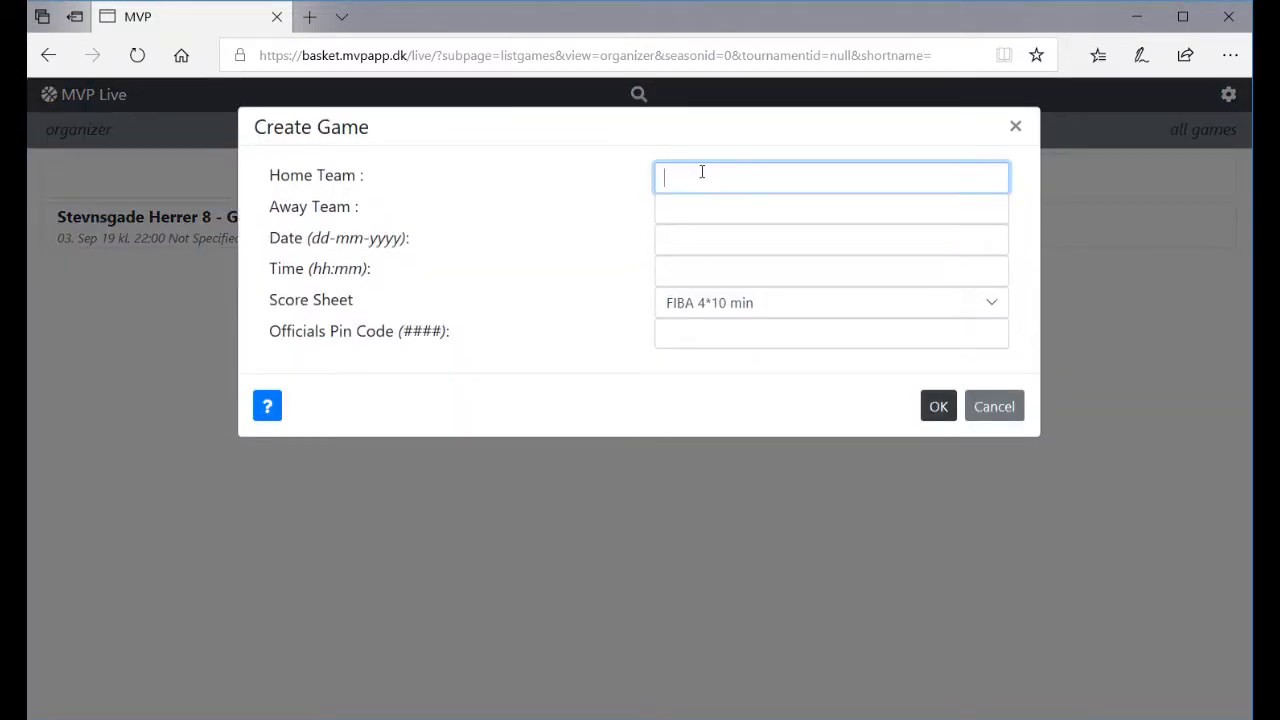
text(Cleveland Cavs)
key(Tab)
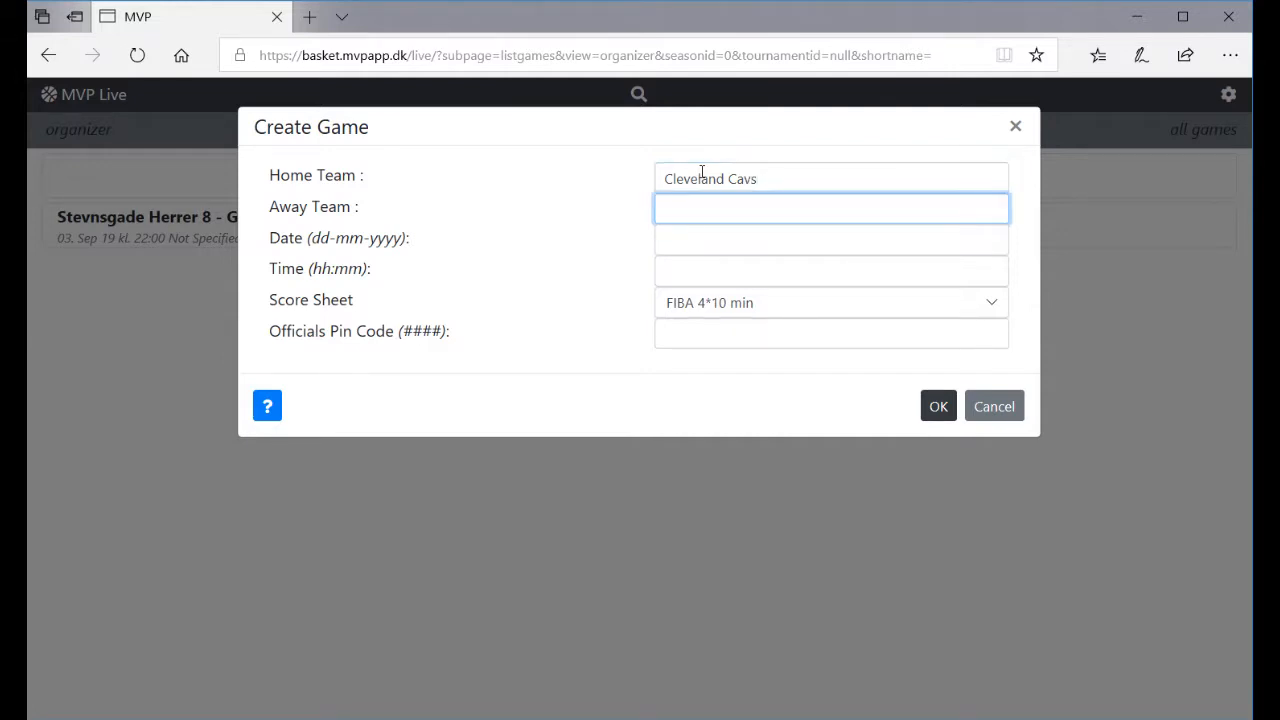
text(Stevnsg)
text(ade )
text(Cope)
text(nhagen)
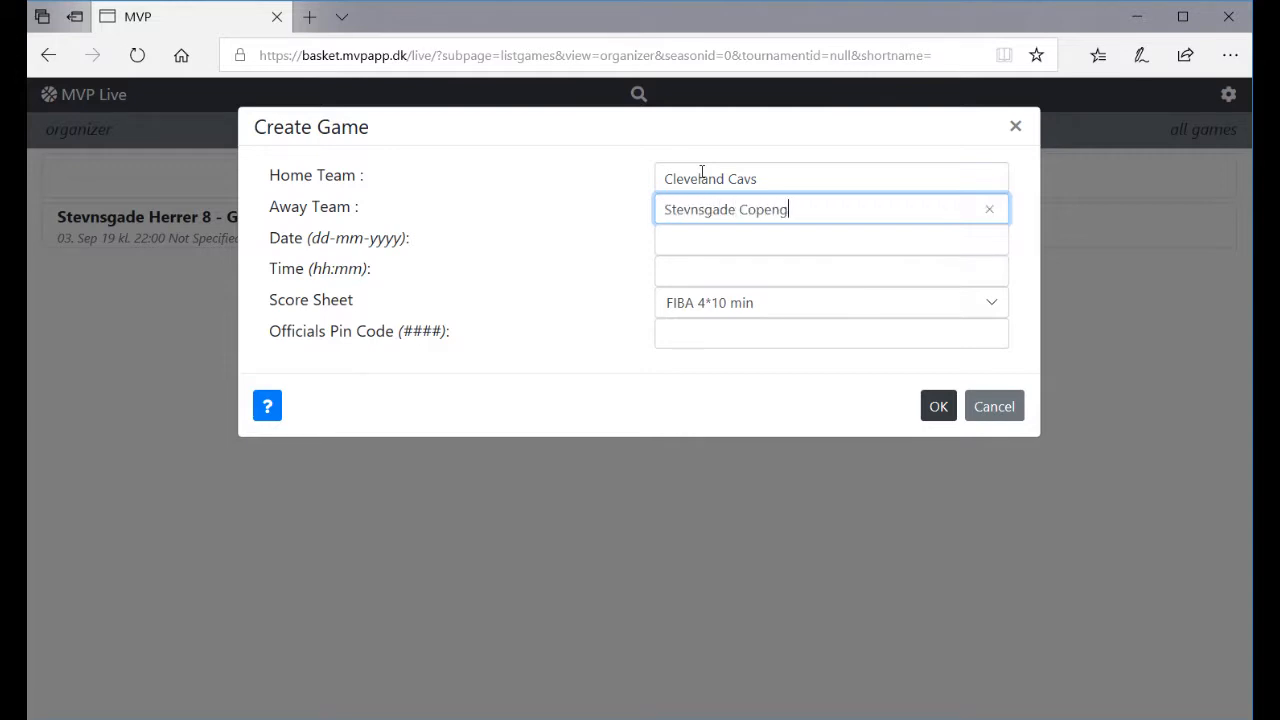
key(Tab)
text(04-09-2019)
key(Tab)
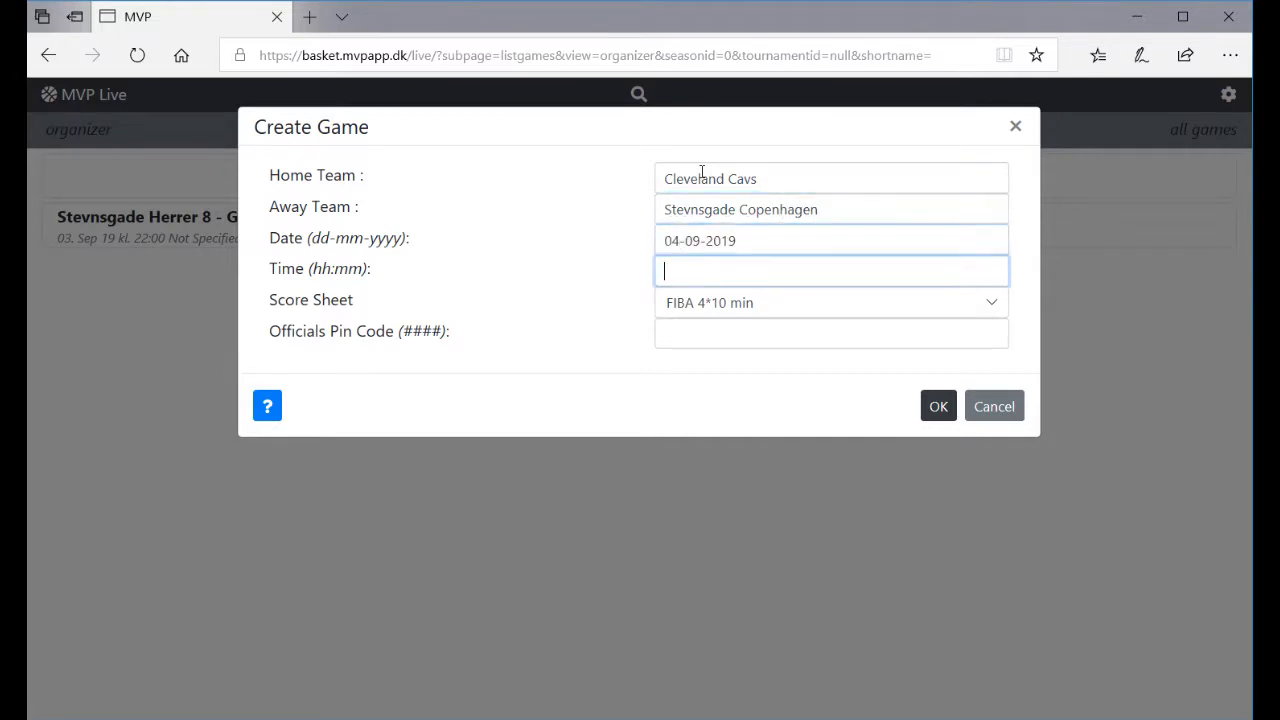
text(1800)
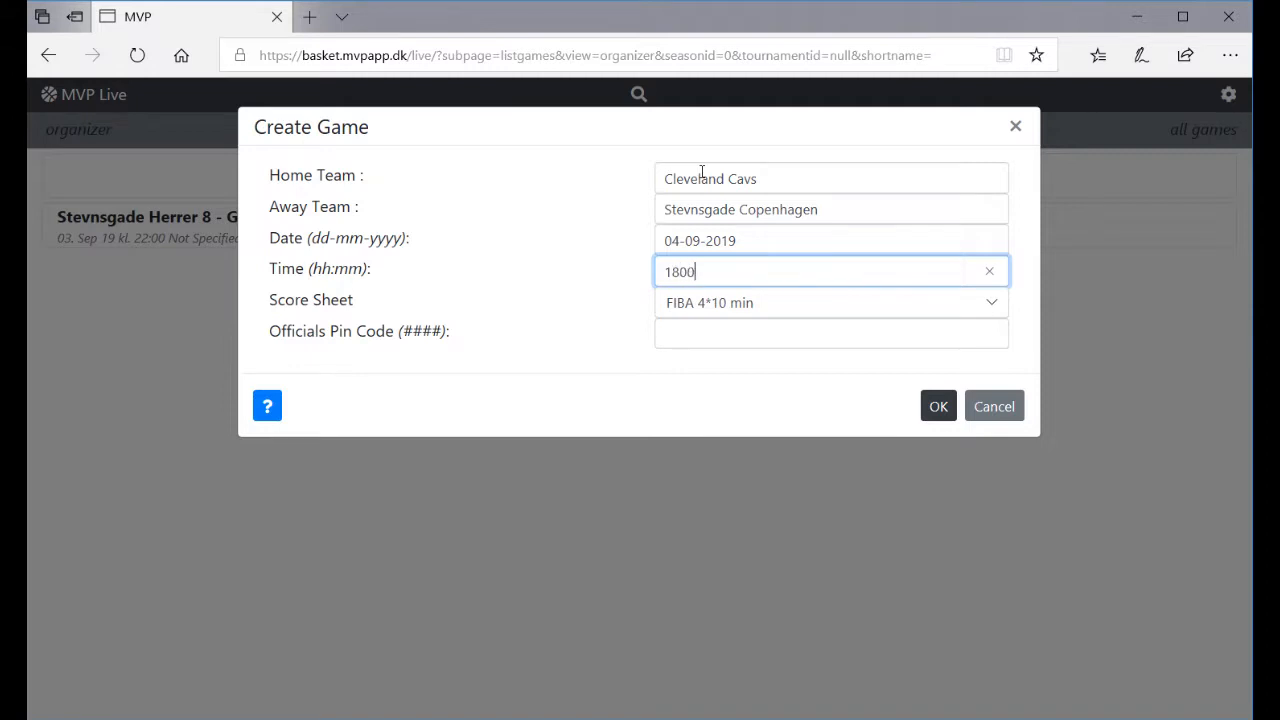
key(Tab)
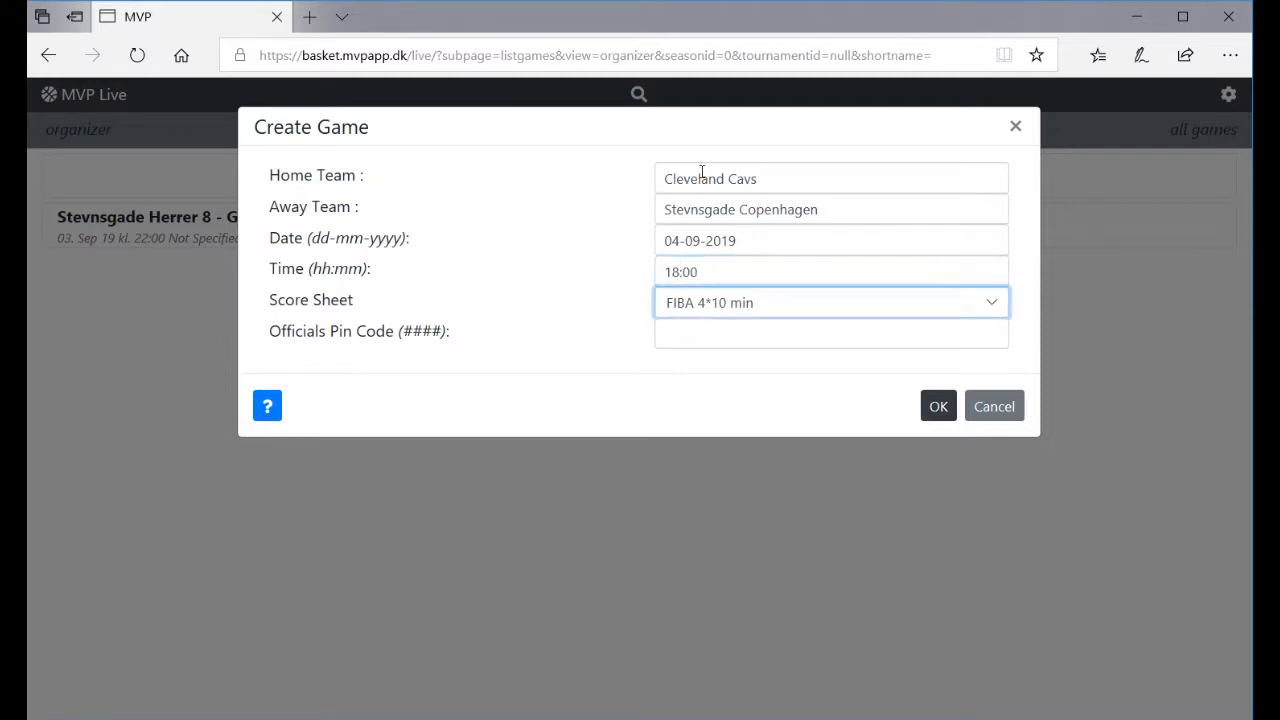
- Enter the officials pin code and create the game
click(697, 330)
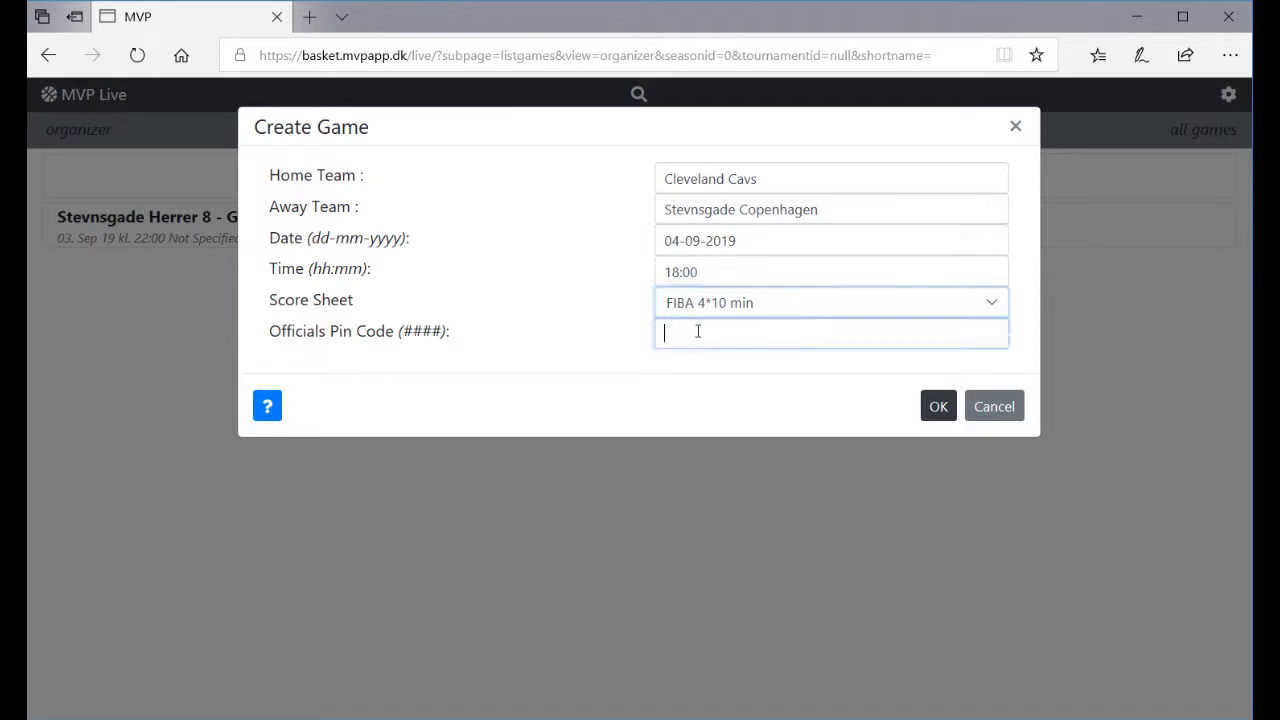
text(1234)
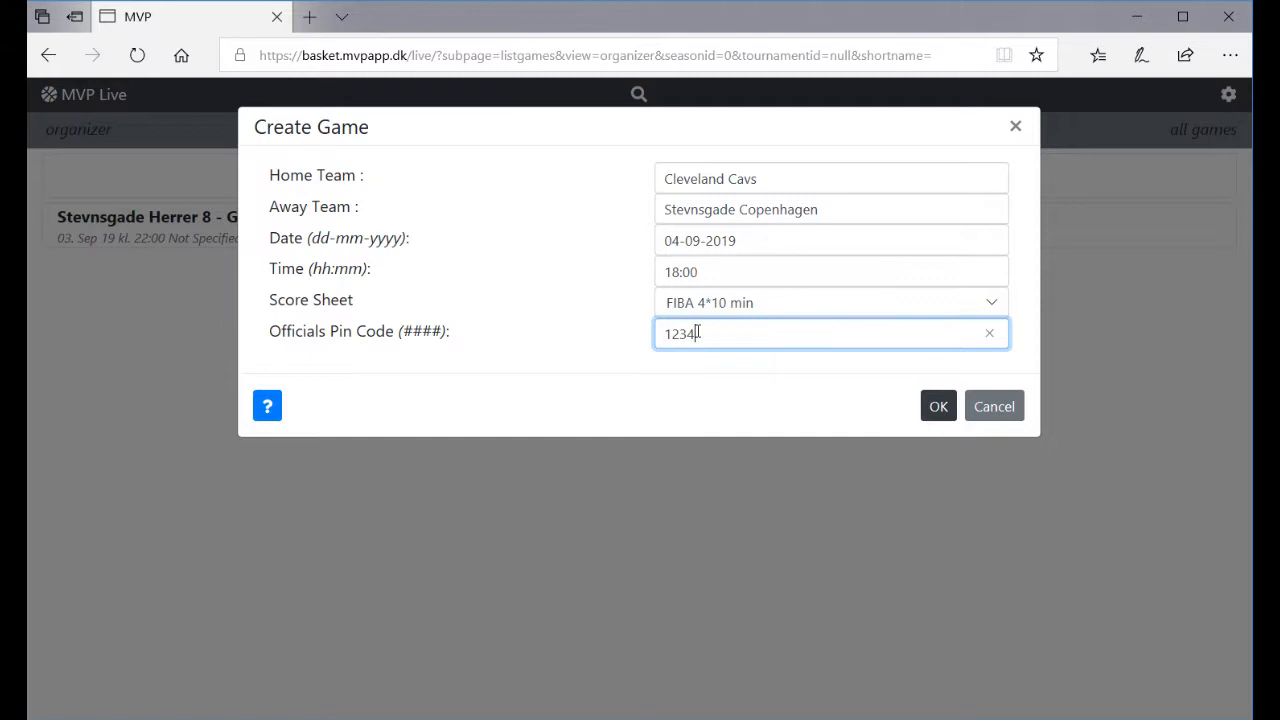
click(938, 410)
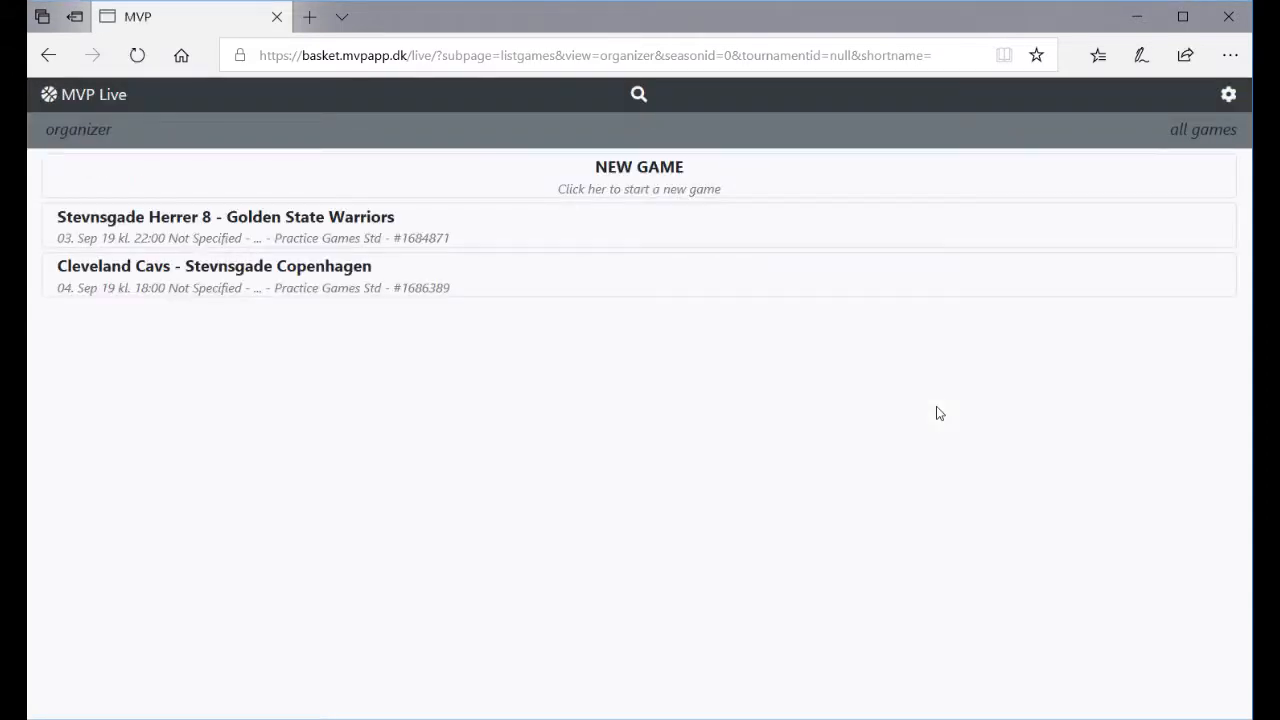
- Open the Cleveland Cavs game's scoresheet and check its role settings without changes
click(565, 279)
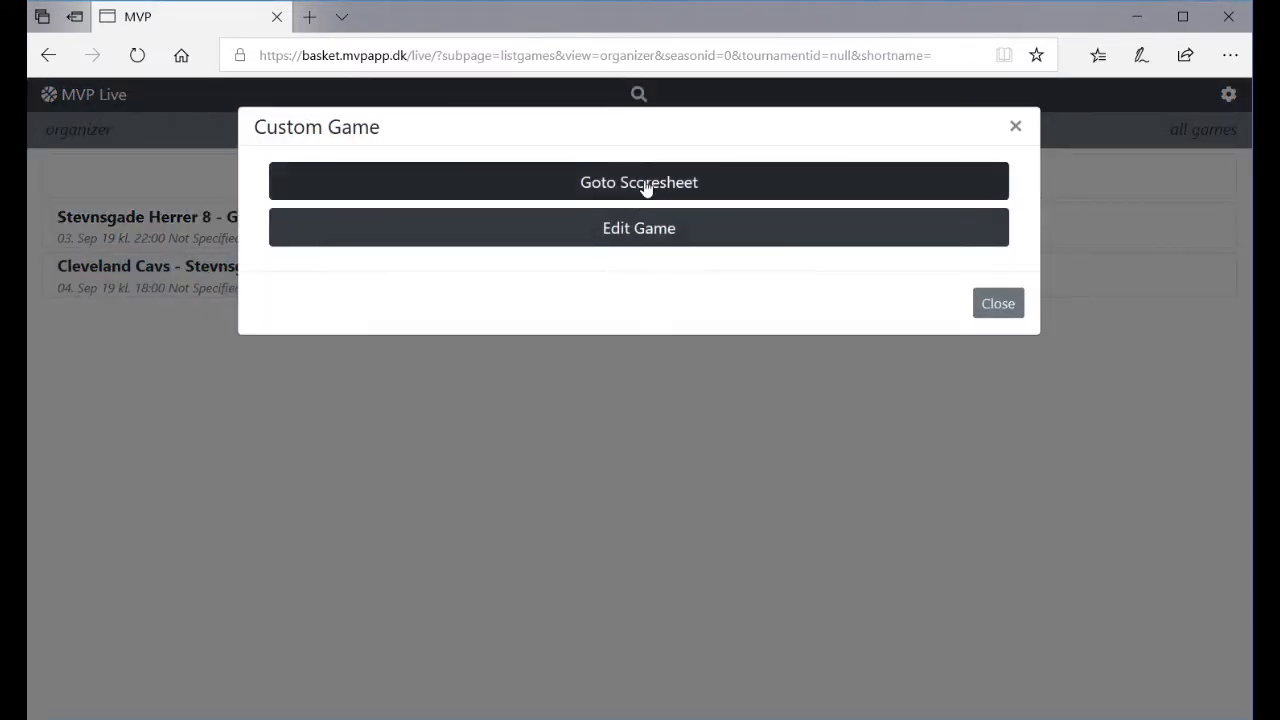
click(645, 184)
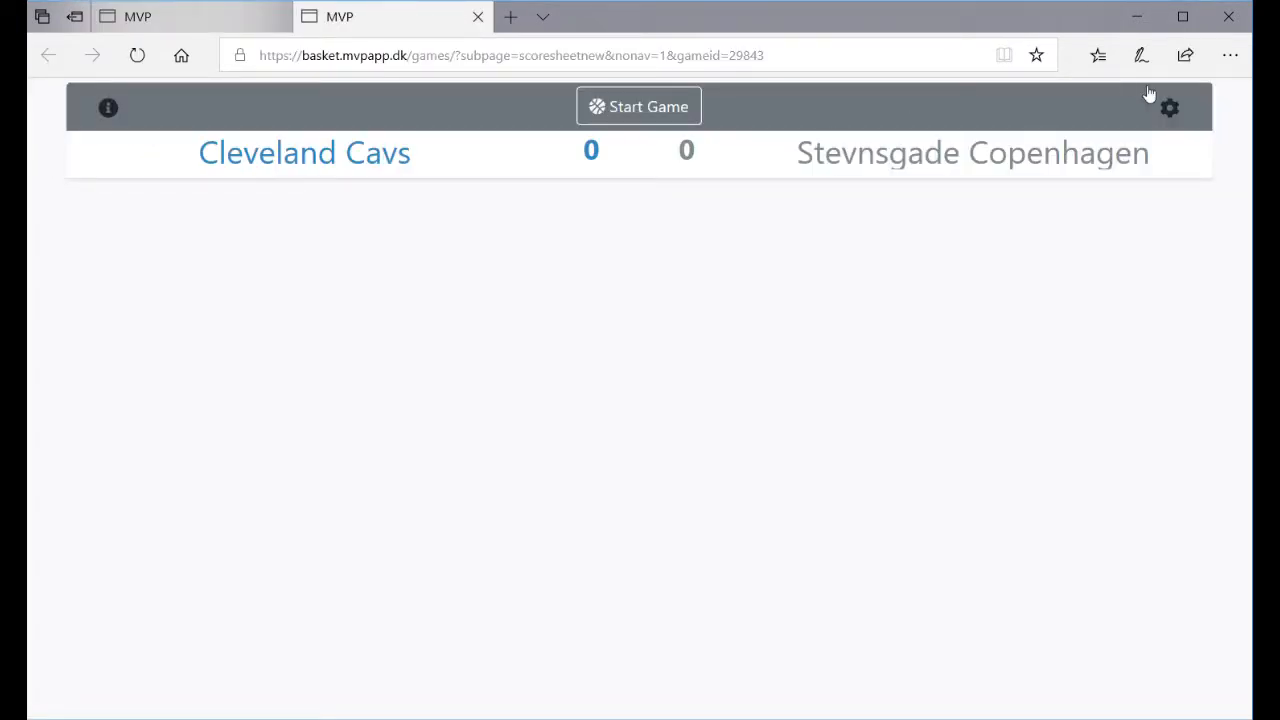
click(1166, 110)
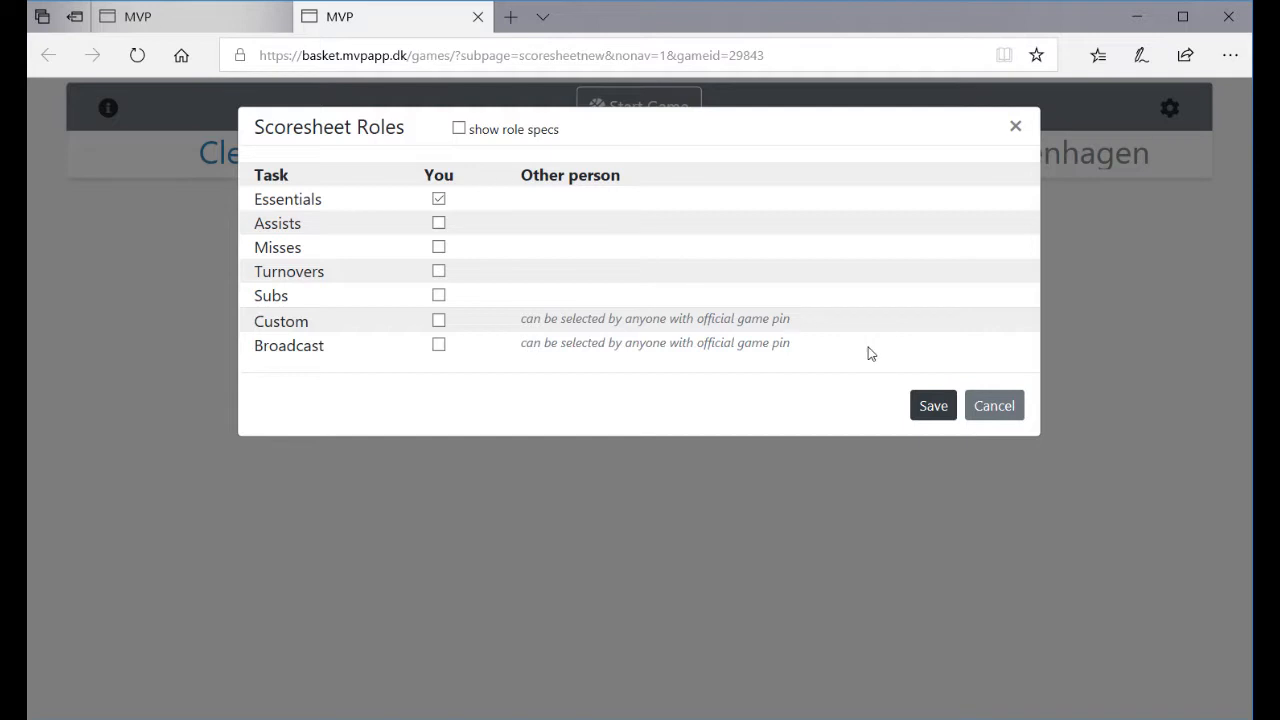
click(994, 410)
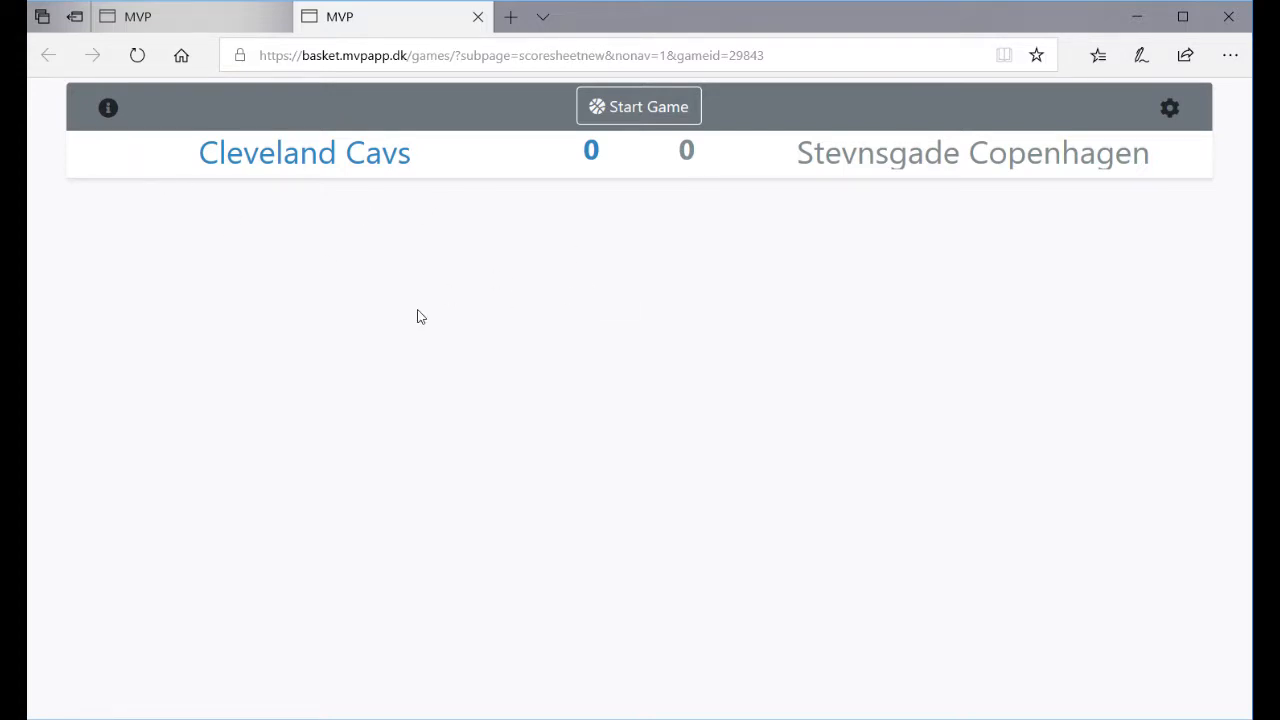
- Look up the game number 1686389 in the game information
click(108, 117)
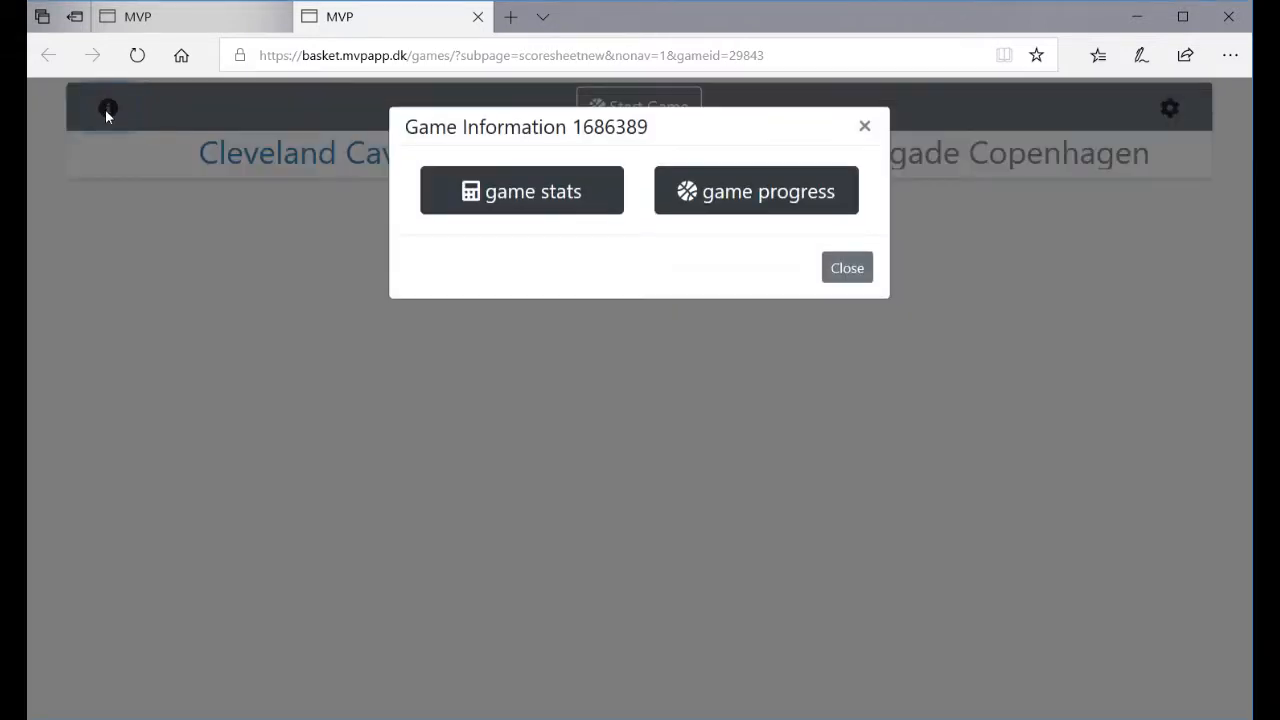
double_click(596, 127)
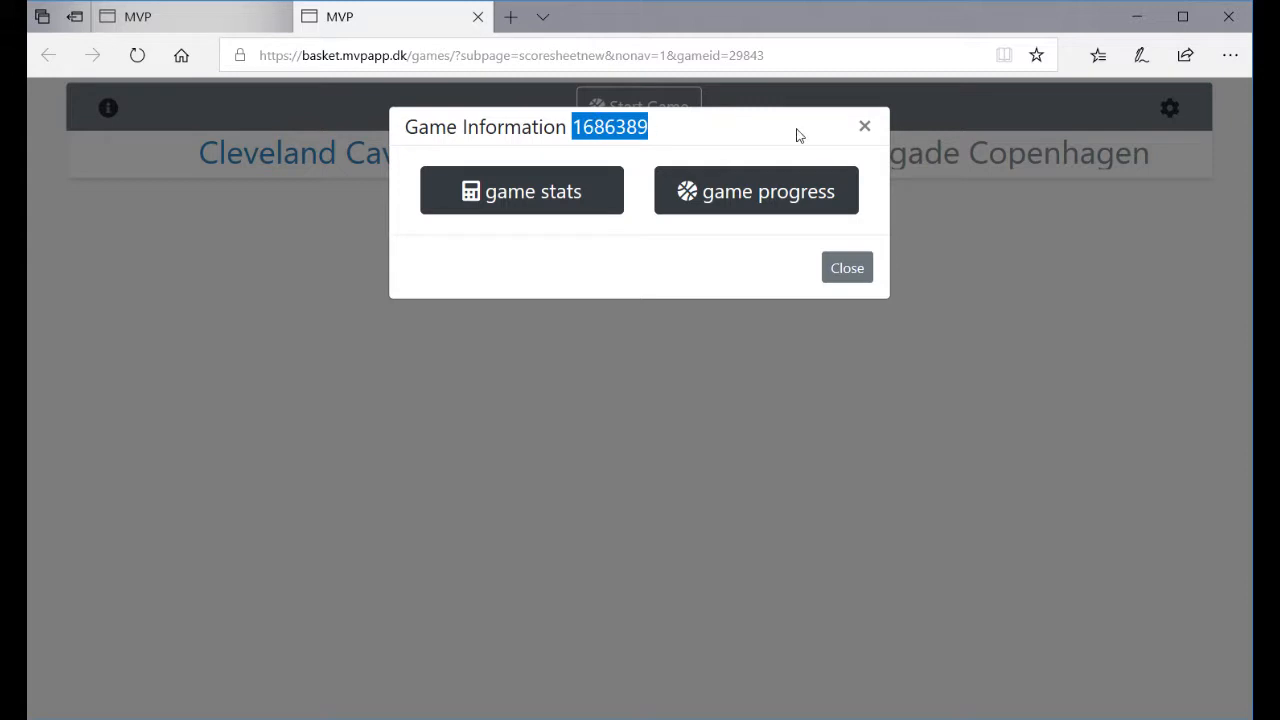
click(862, 128)
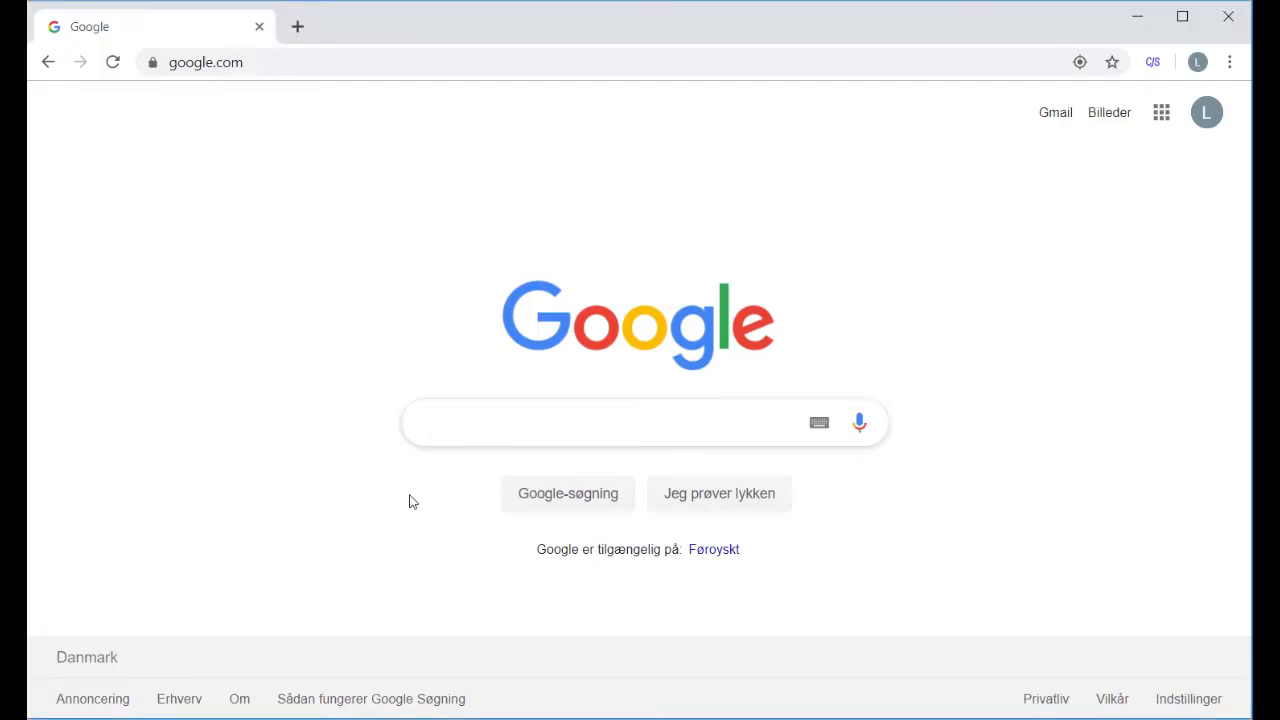
- Open MVP Live as a fan and find the game by code 1686389
click(659, 67)
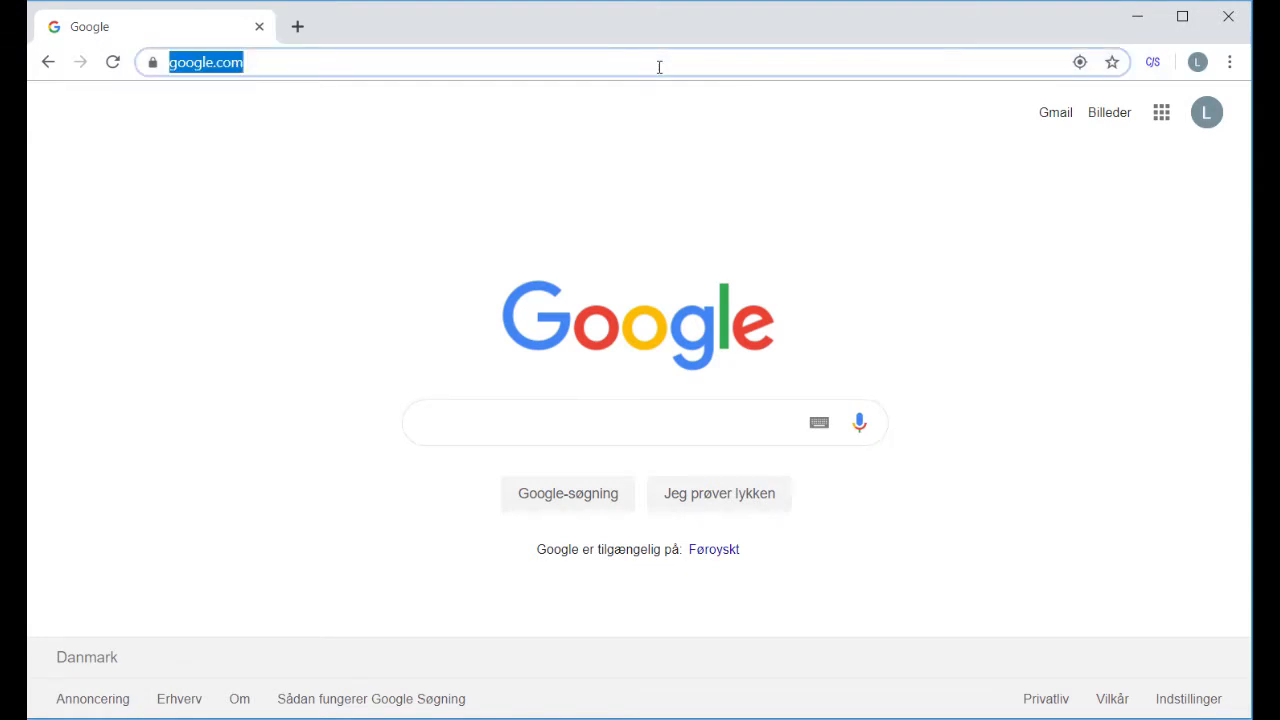
text(live)
key(Return)
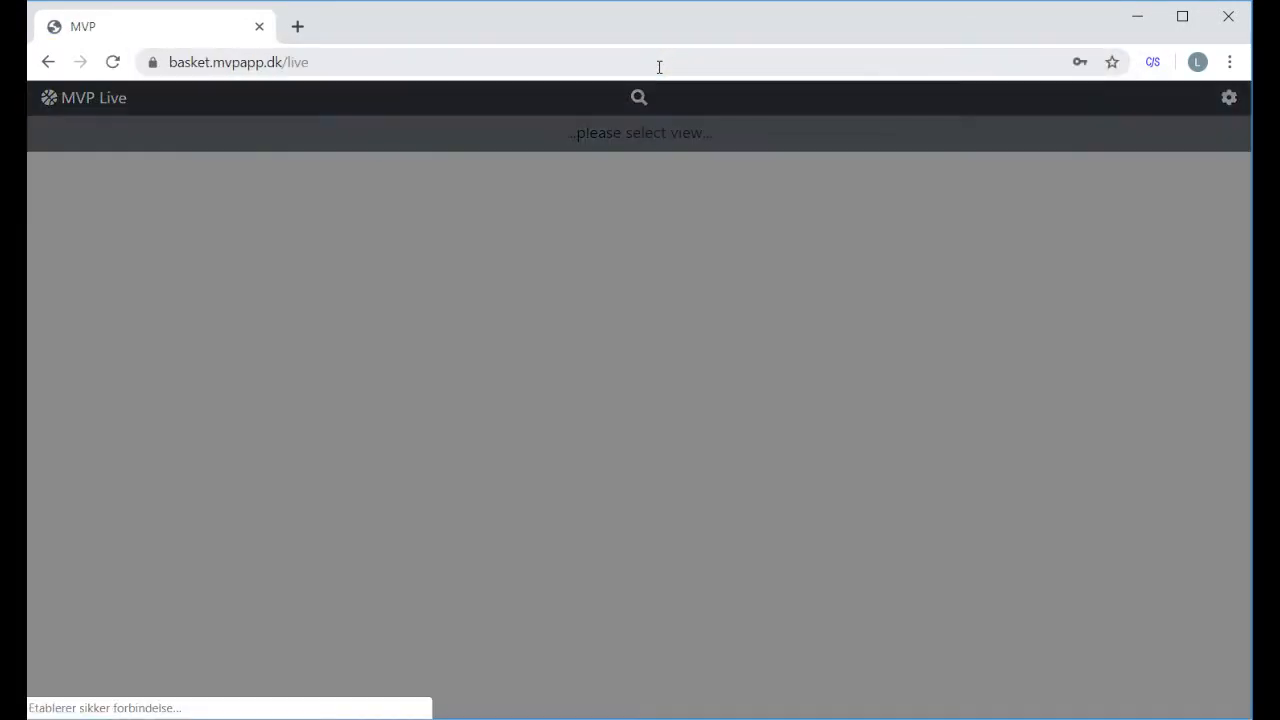
click(614, 191)
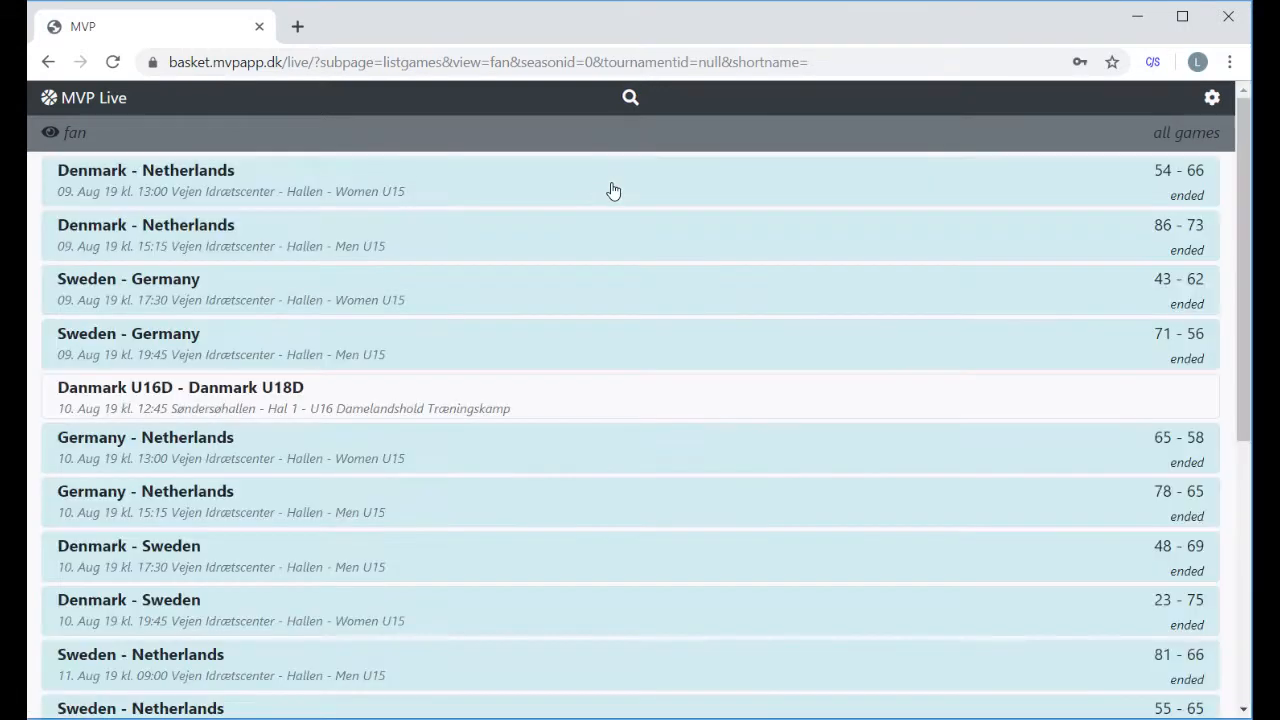
click(634, 99)
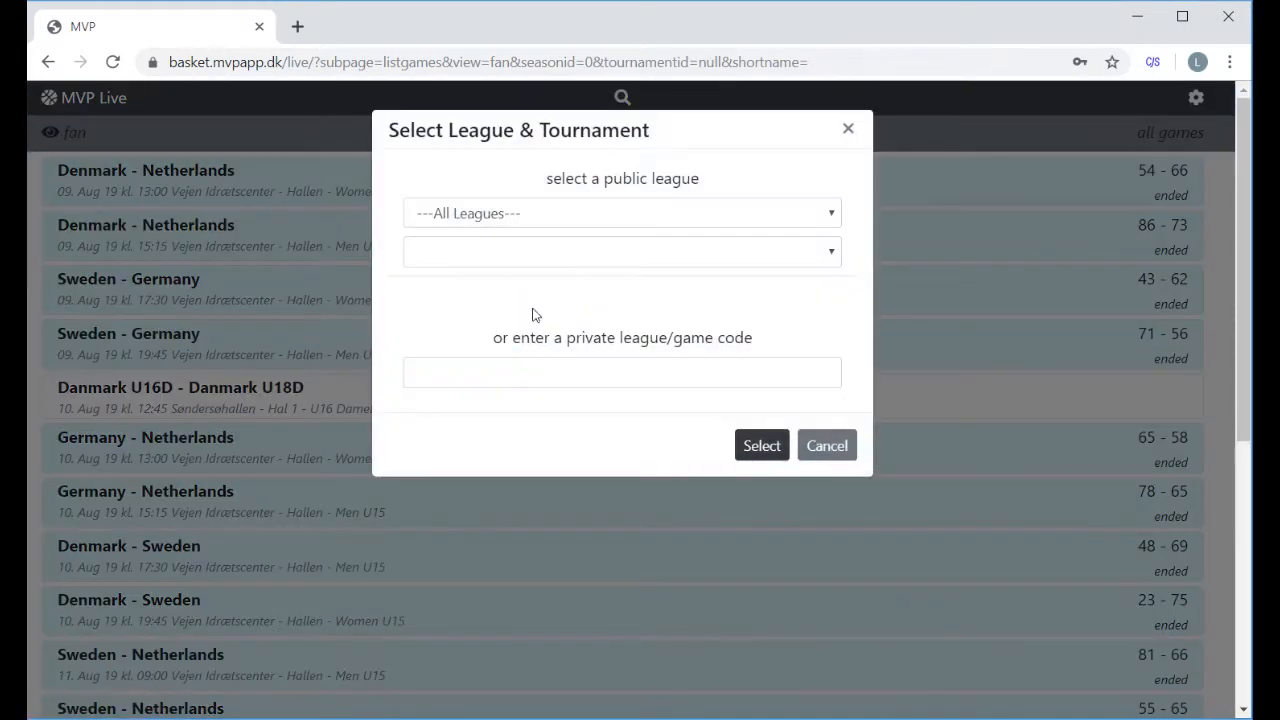
click(532, 370)
text(1686389)
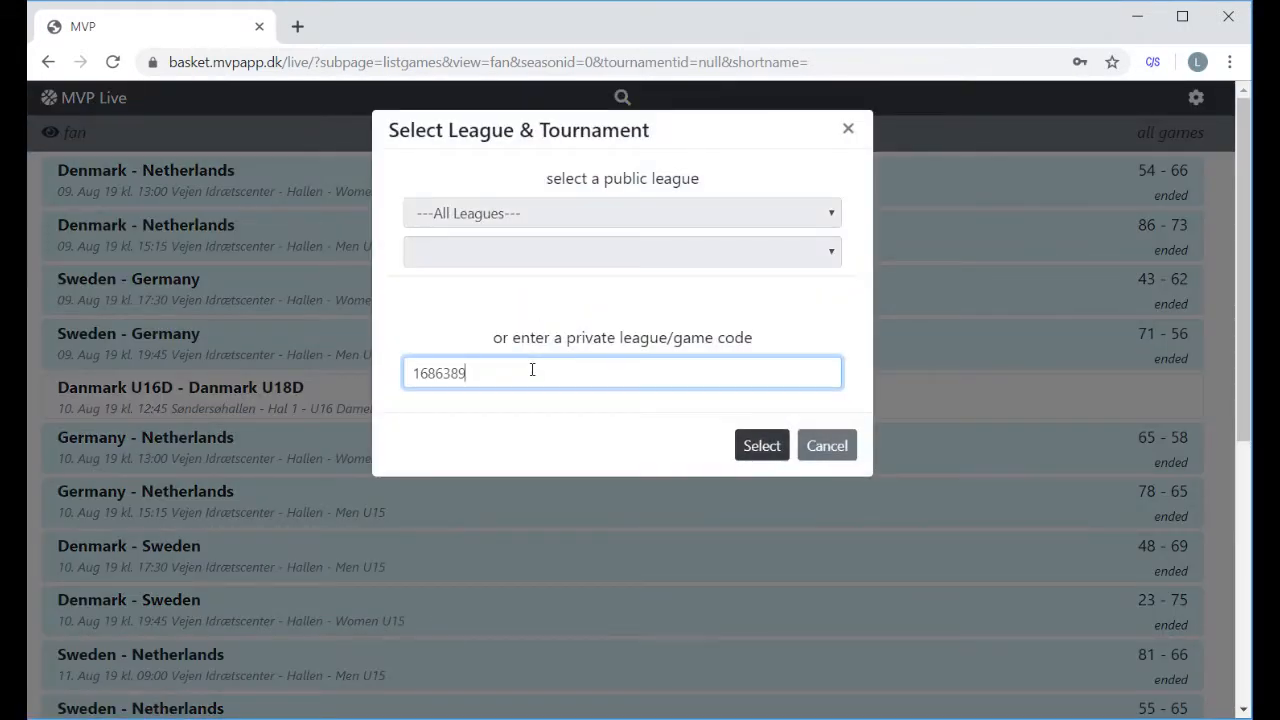
click(762, 447)
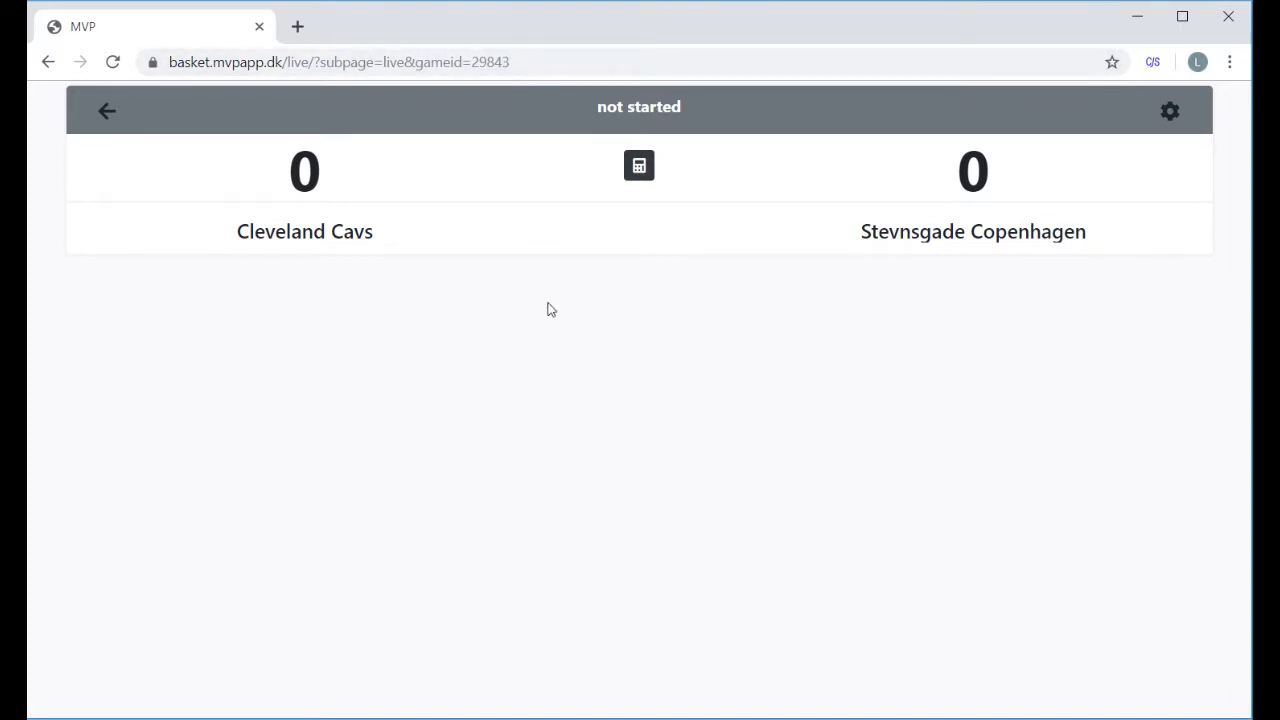
- Start the game and record a Cleveland Cavs three-pointer by player 6
click(124, 718)
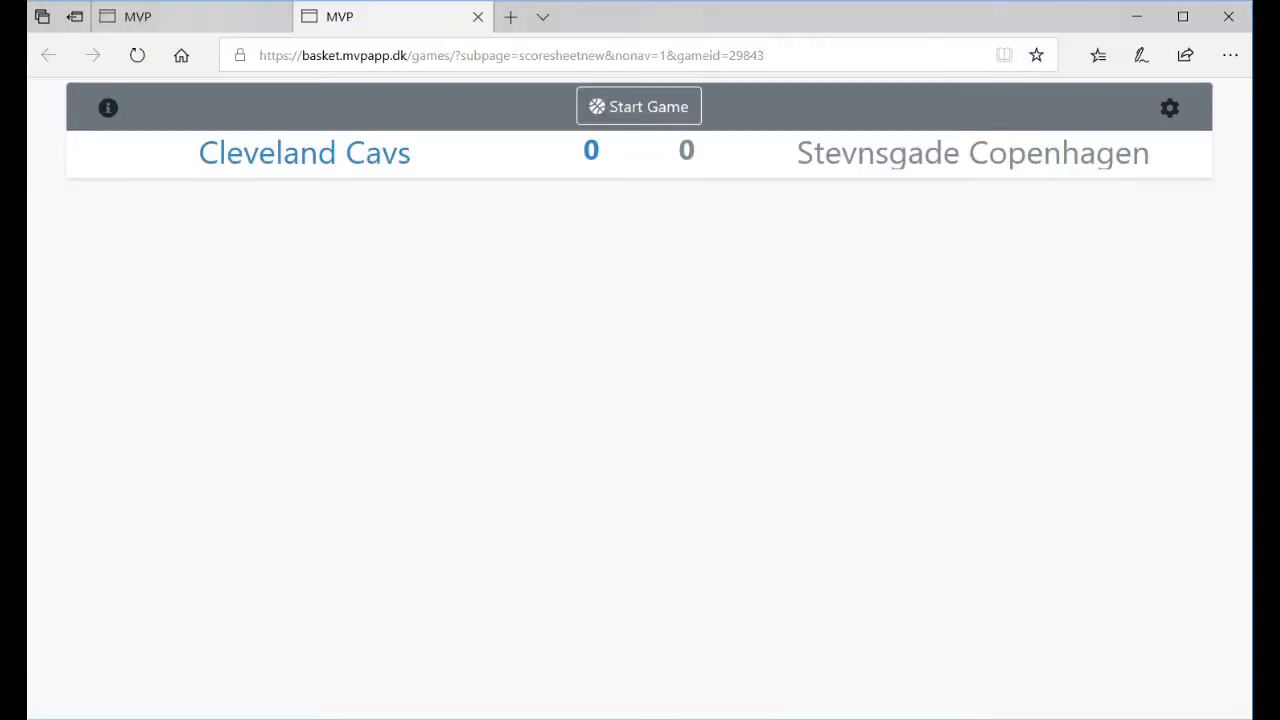
click(648, 120)
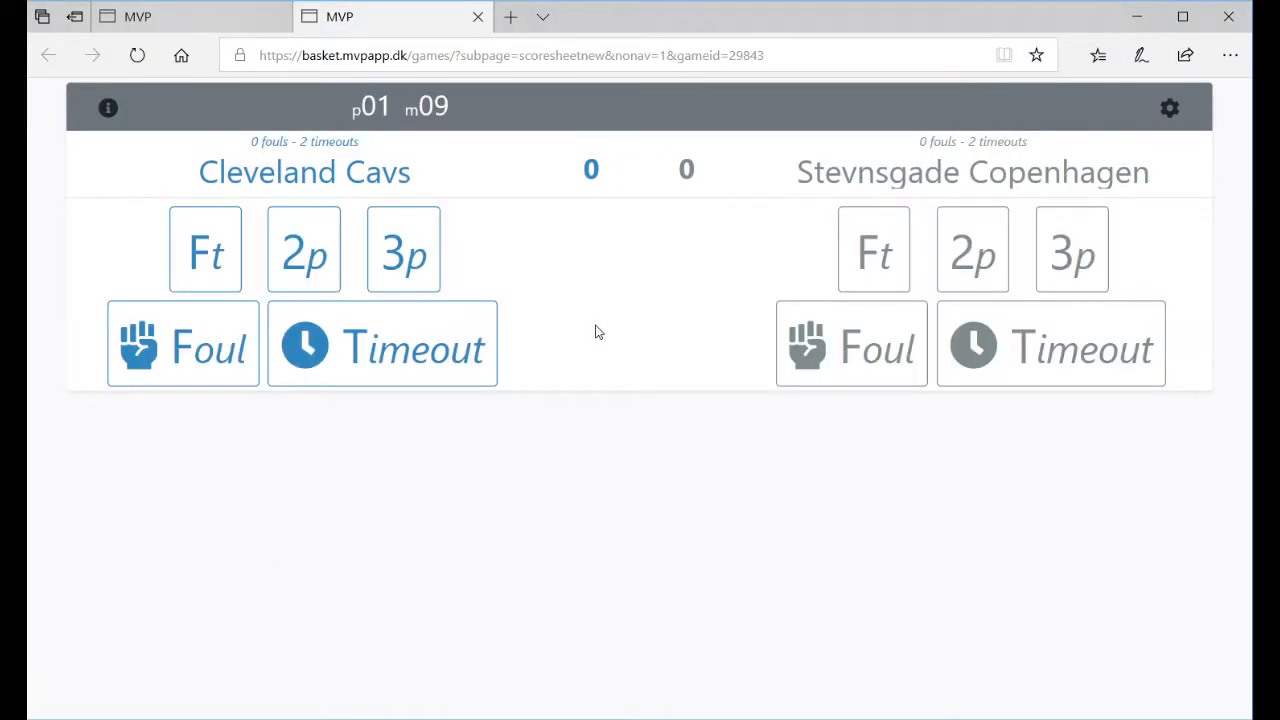
click(398, 254)
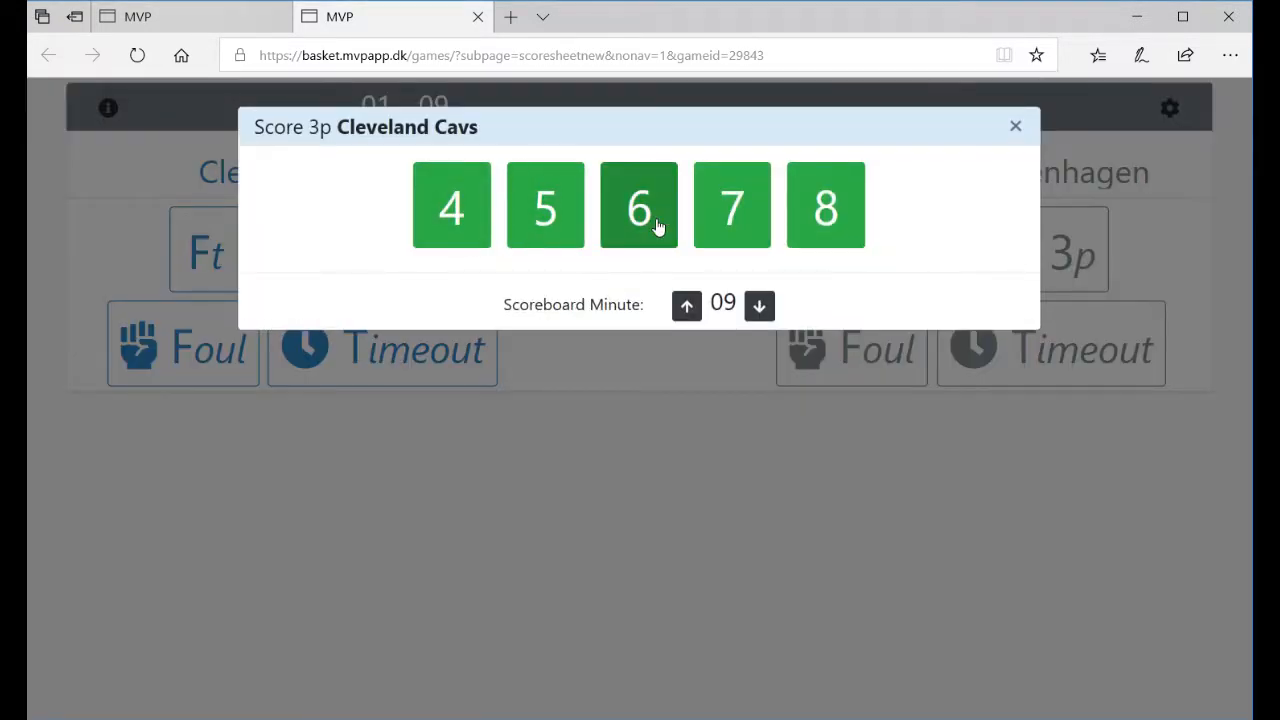
click(632, 230)
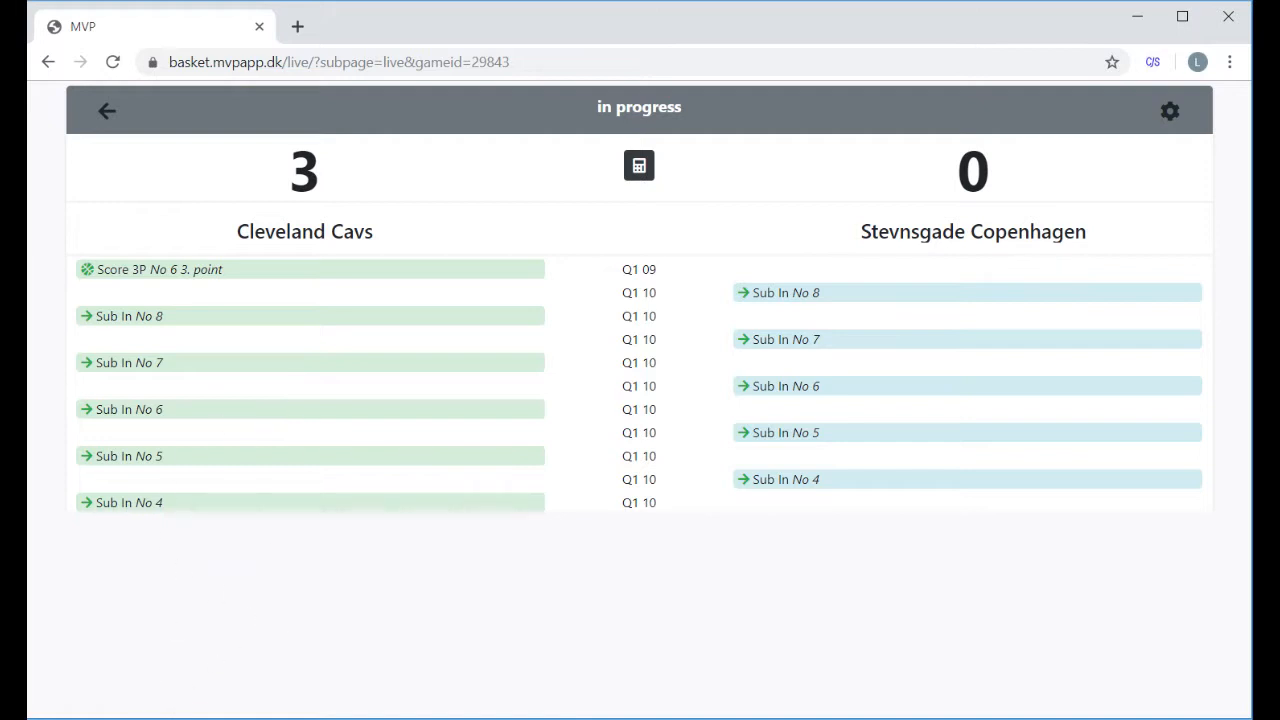
- Reset the scoresheet, deleting all recorded events
click(124, 700)
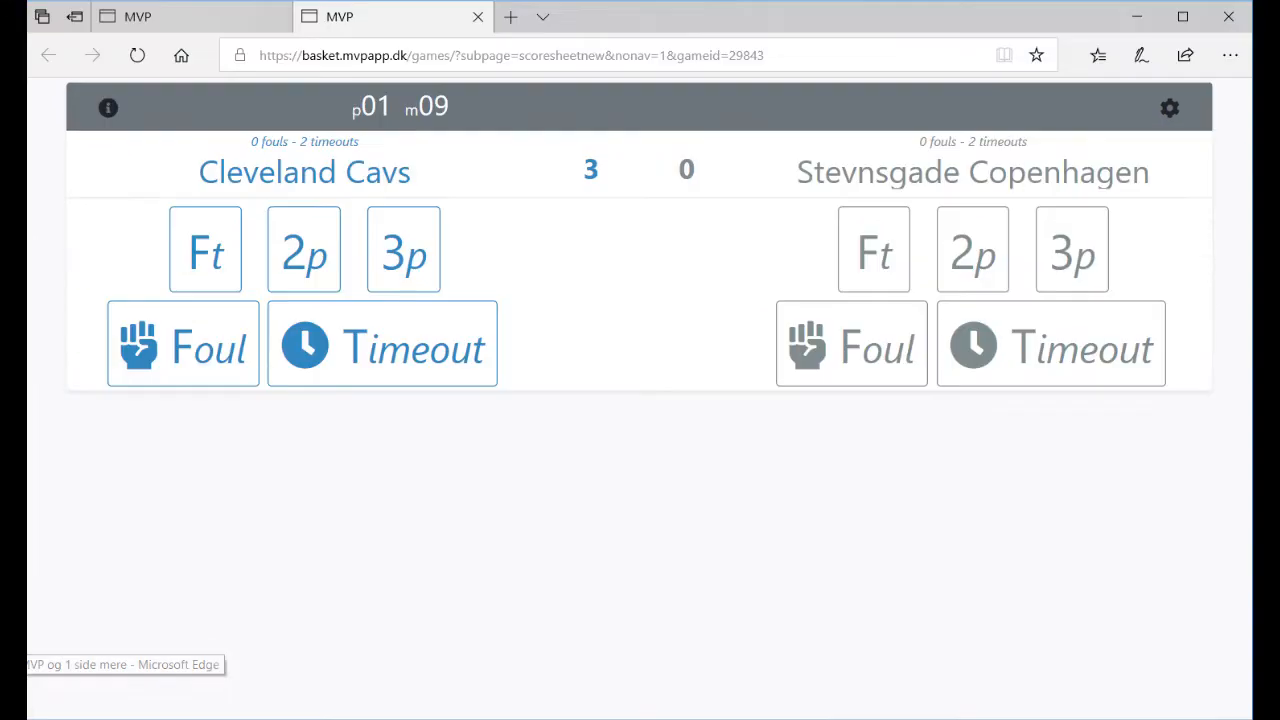
click(108, 108)
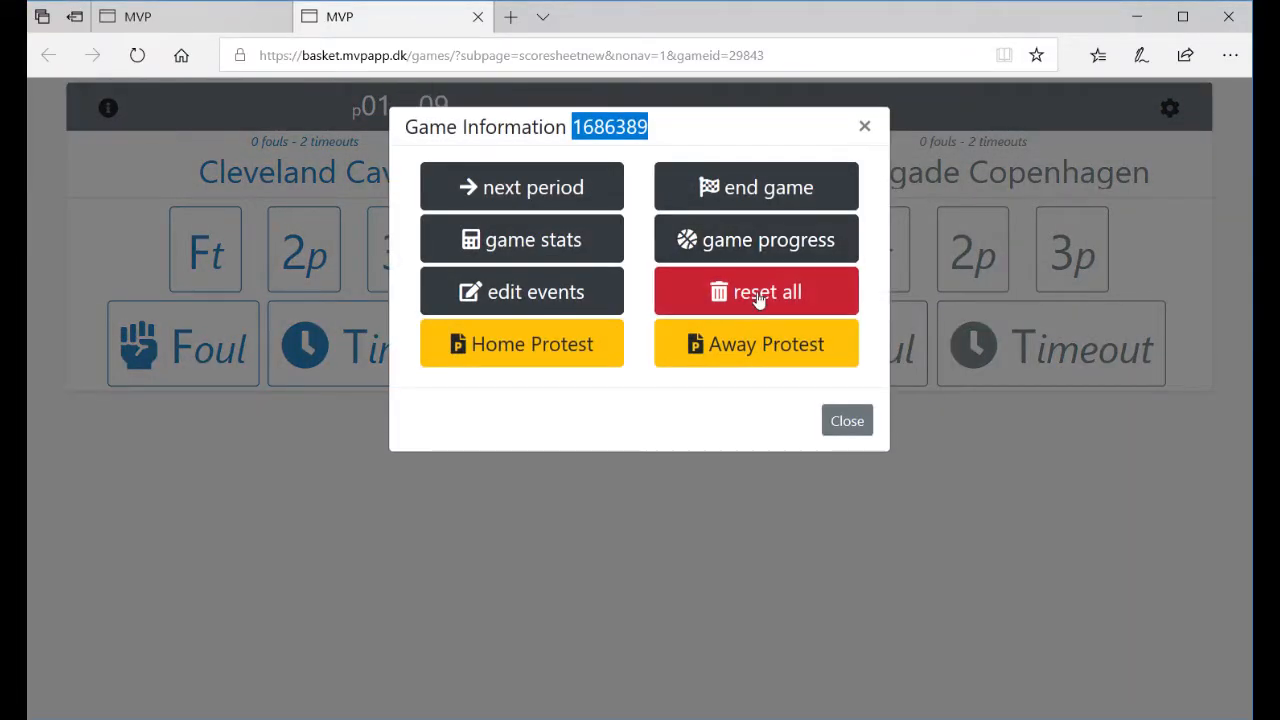
click(757, 294)
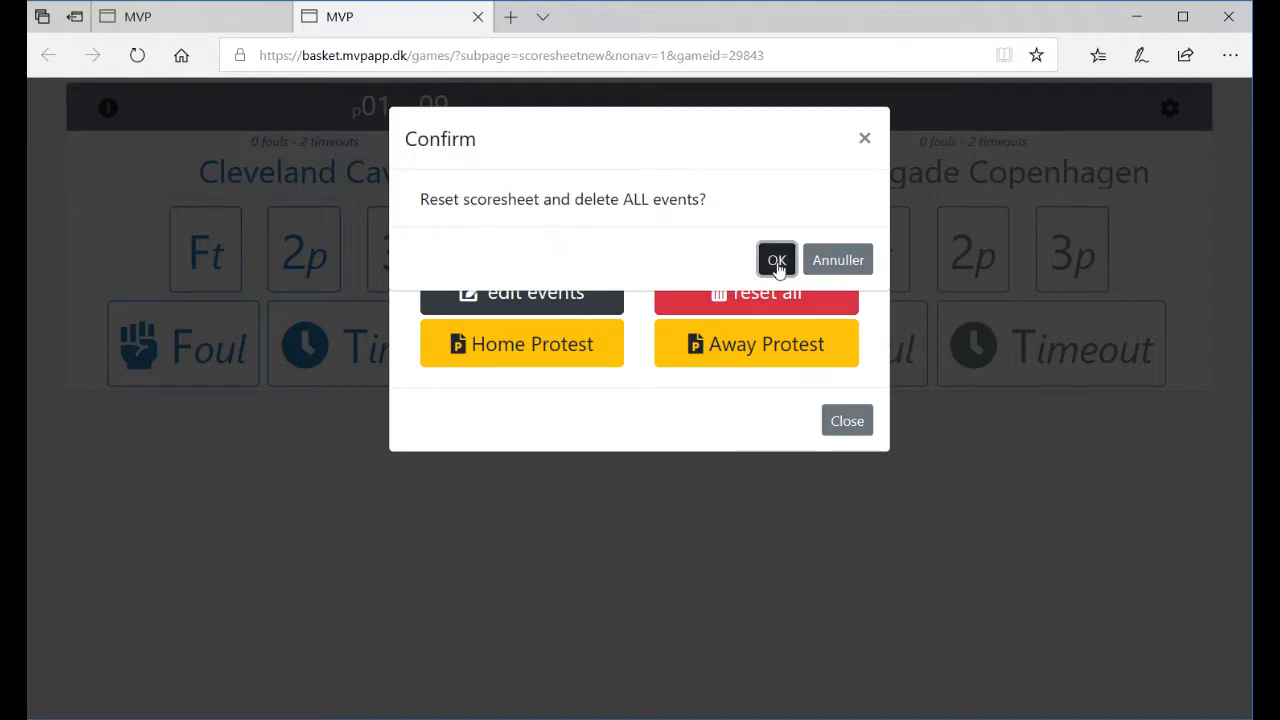
click(778, 264)
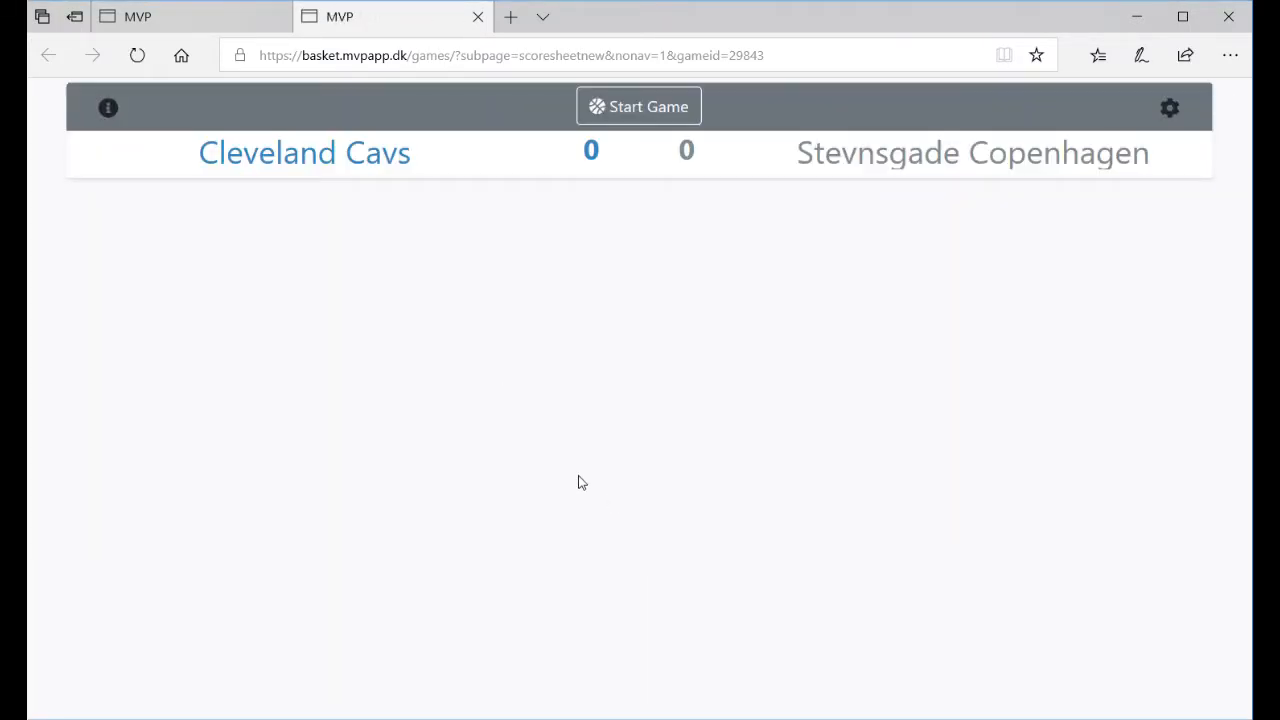
- Remove the four empty player rows from the Cleveland Cavs roster
click(380, 162)
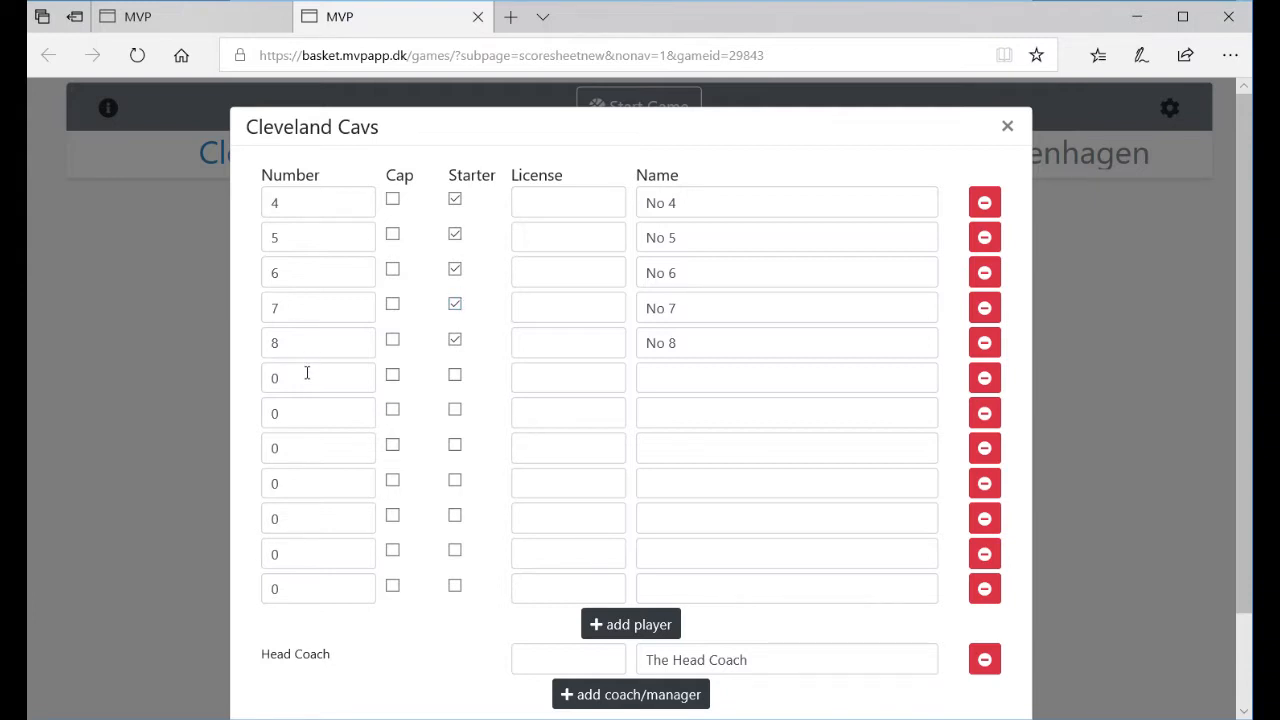
click(984, 588)
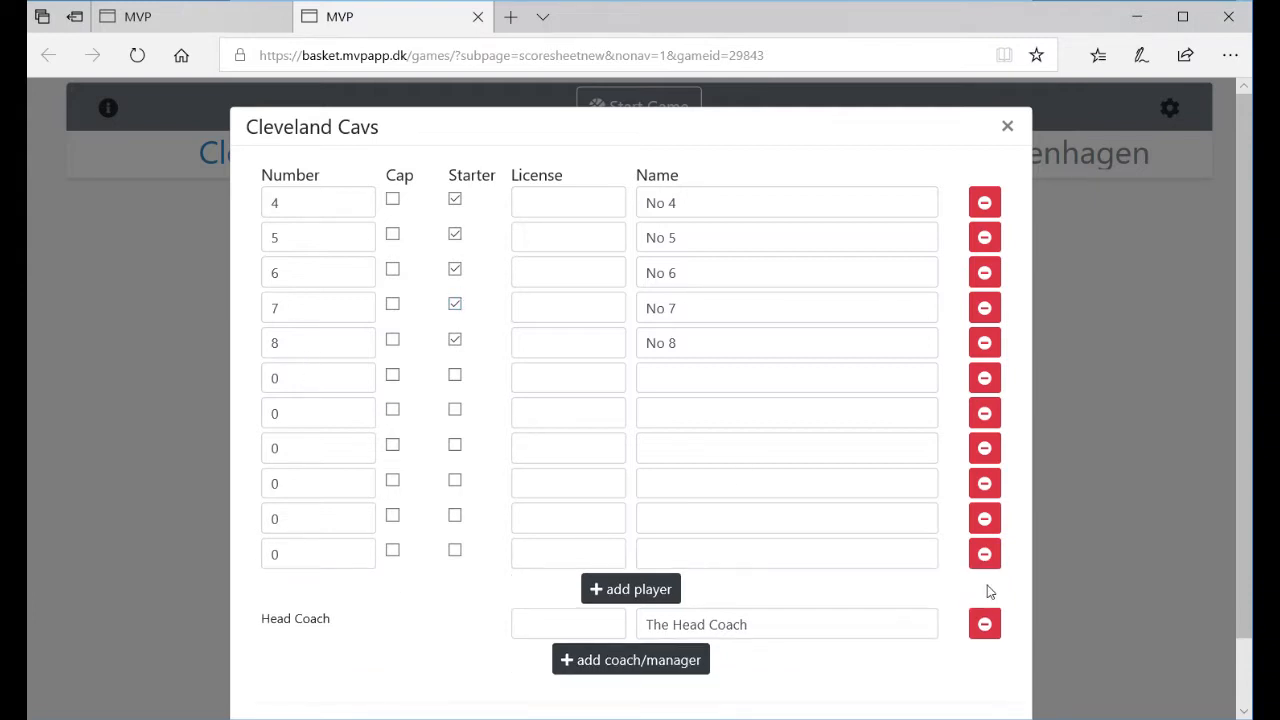
click(986, 556)
click(986, 519)
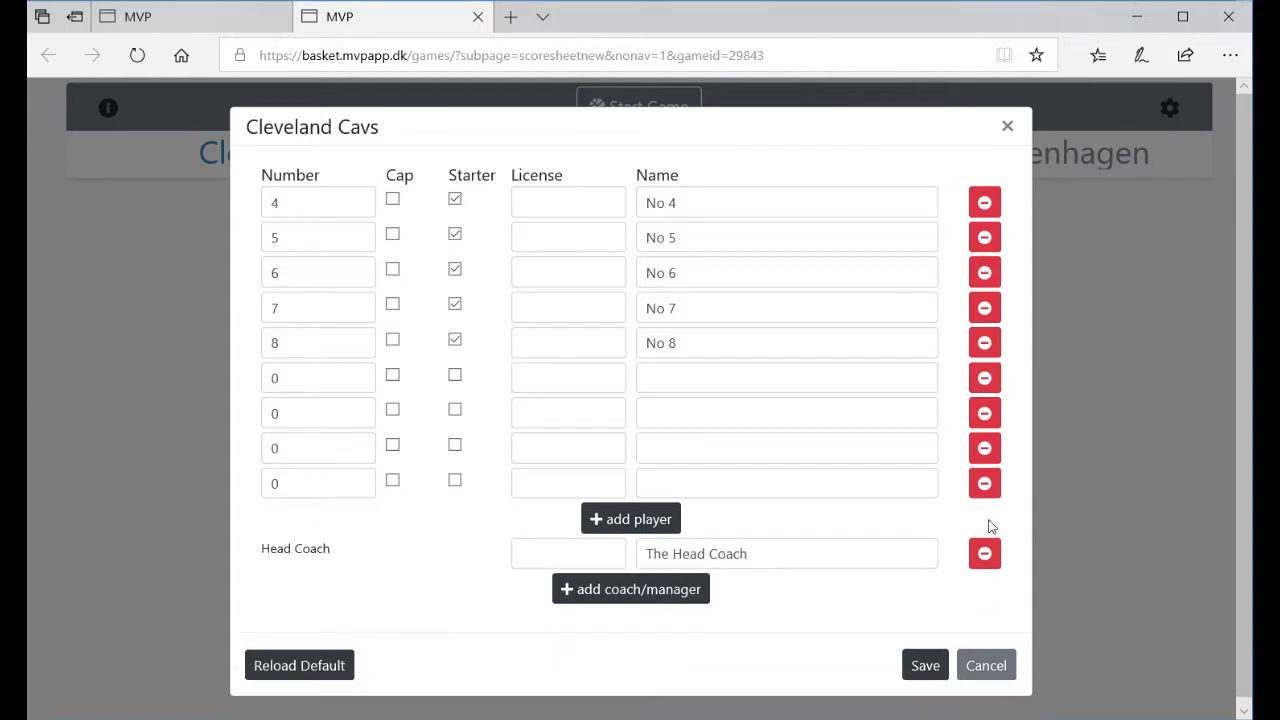
click(988, 484)
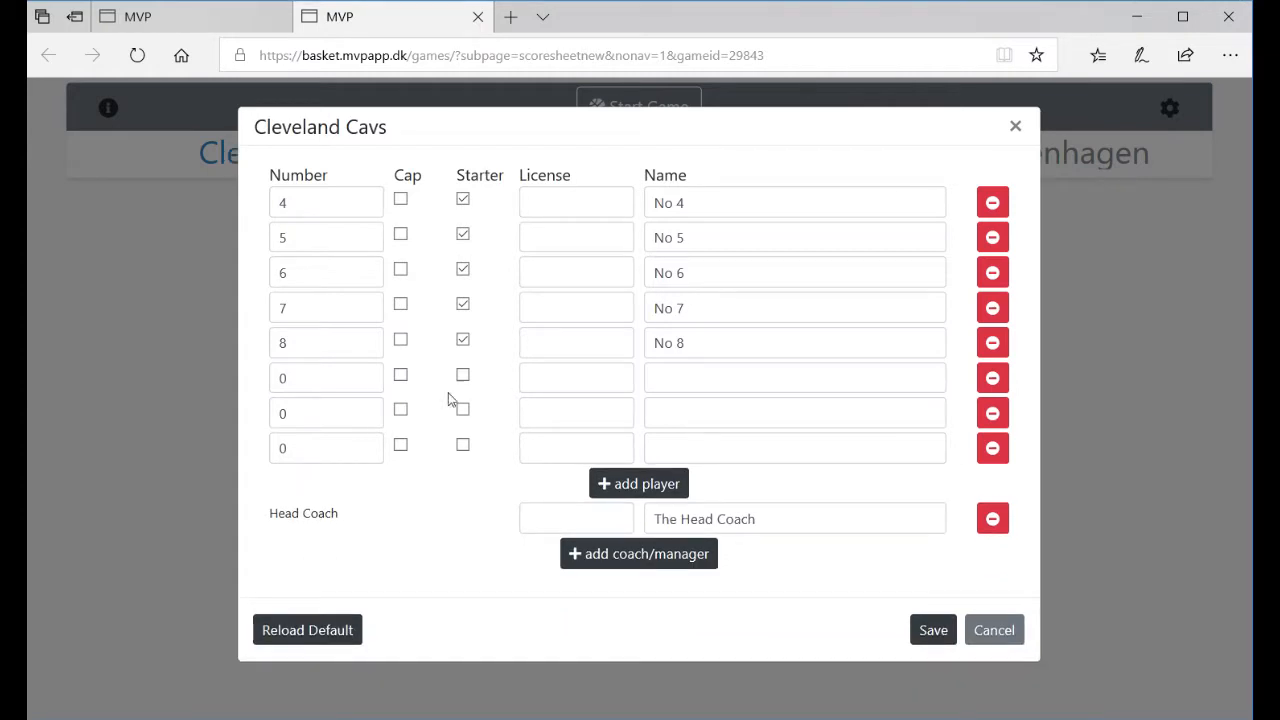
- Add Cavs players 10, 20 and 30 with names and a head coach, then save
click(325, 385)
text(10)
key(Tab)
key(Tab)
key(Tab)
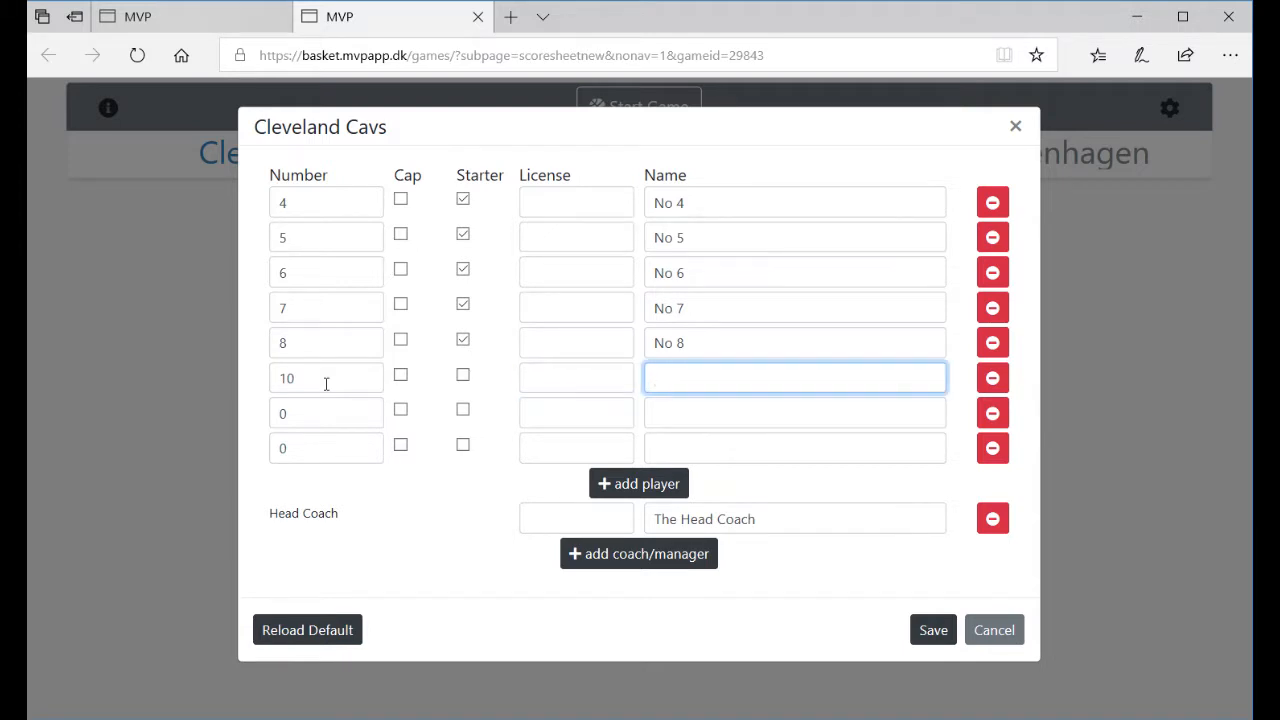
text(Lebron)
key(Tab)
key(Tab)
text(20)
key(Tab)
key(Tab)
key(Tab)
key(Tab)
key(Tab)
key(Tab)
text(30)
key(Tab)
key(Tab)
key(Tab)
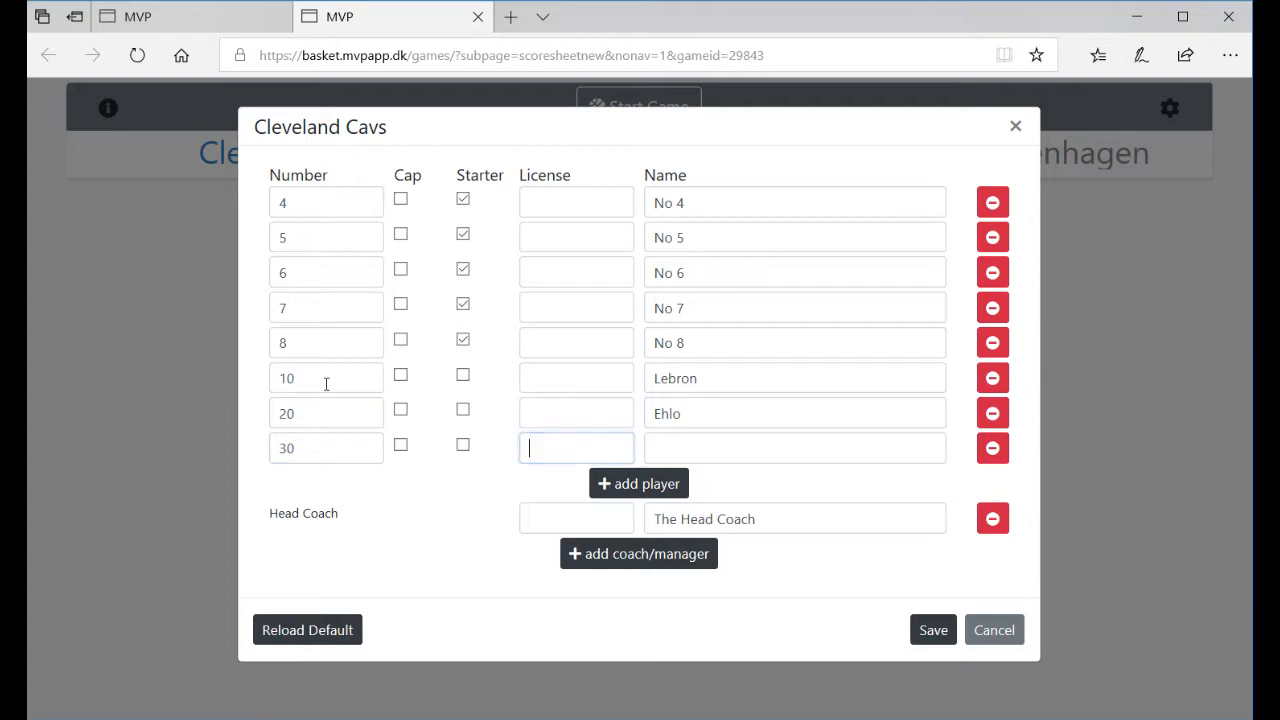
key(Tab)
text(Pr)
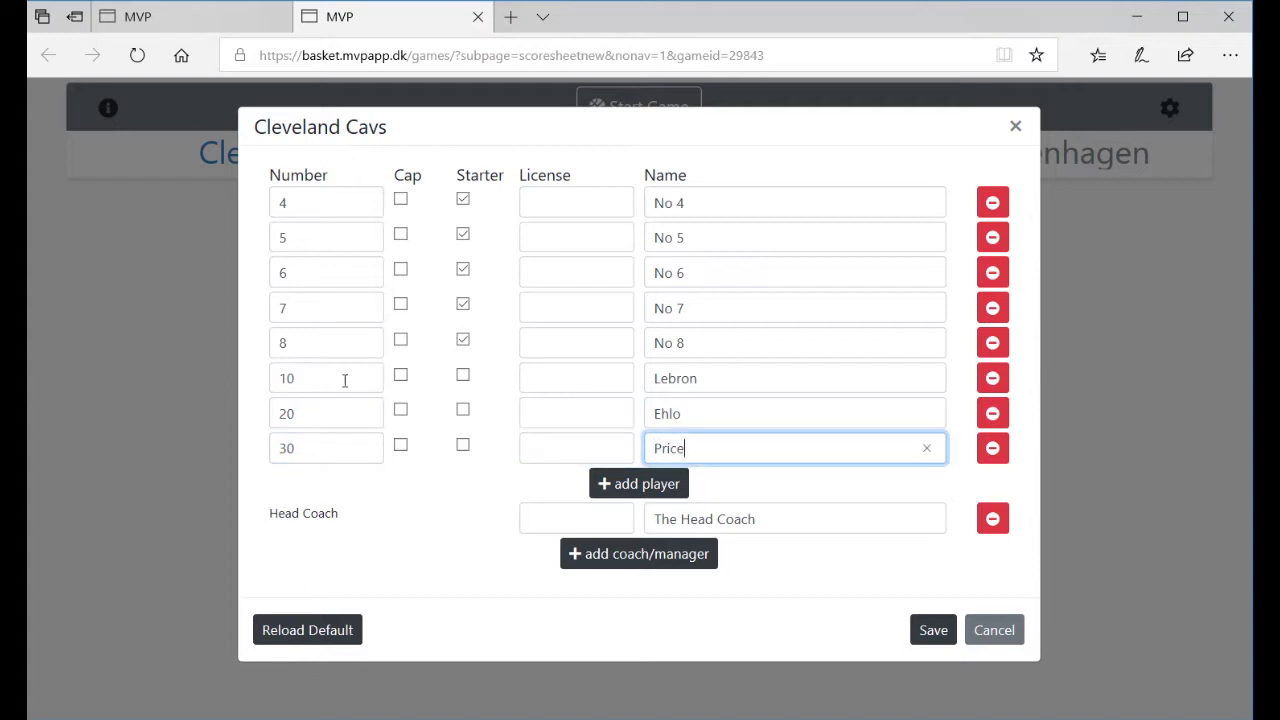
triple_click(789, 519)
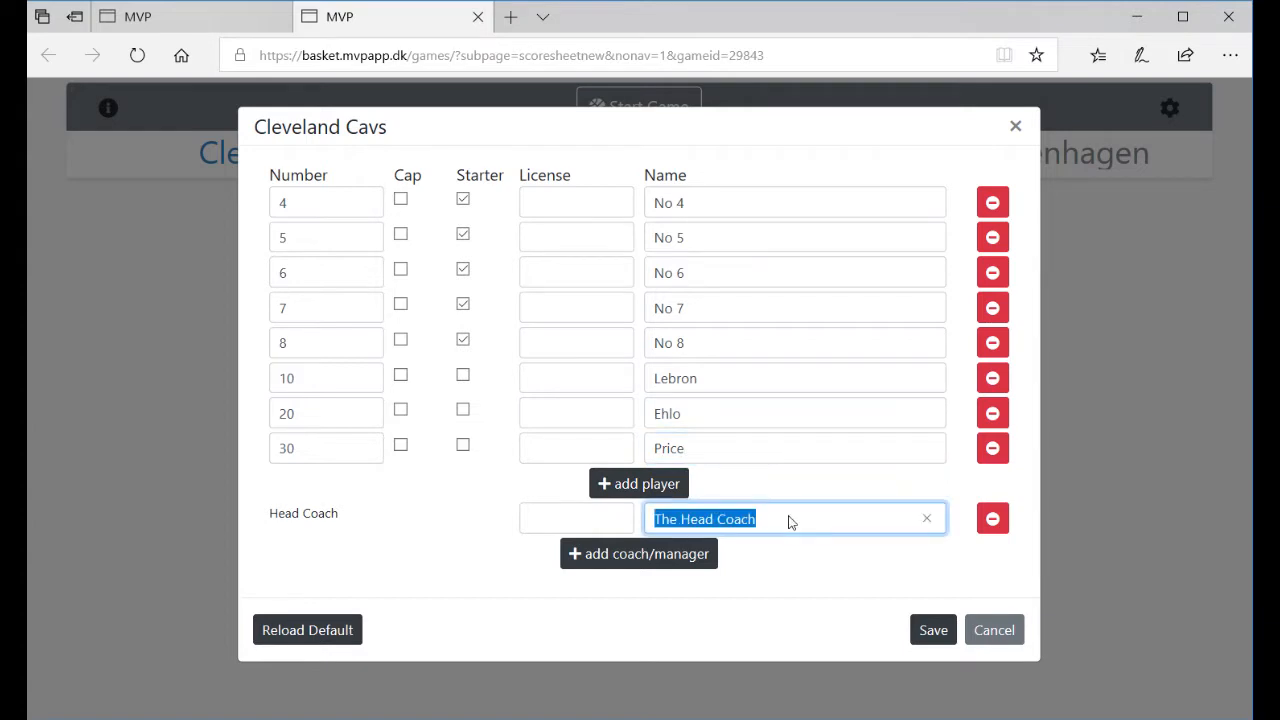
text(Lenny Wilkens)
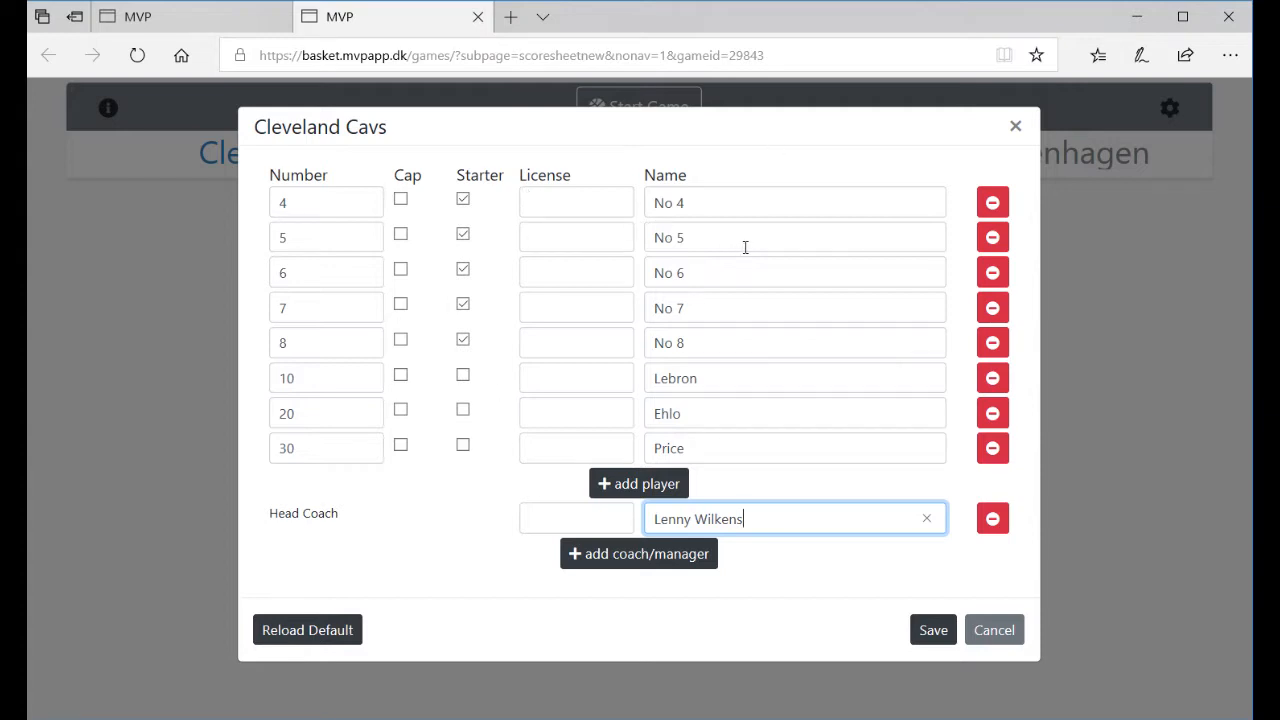
click(933, 628)
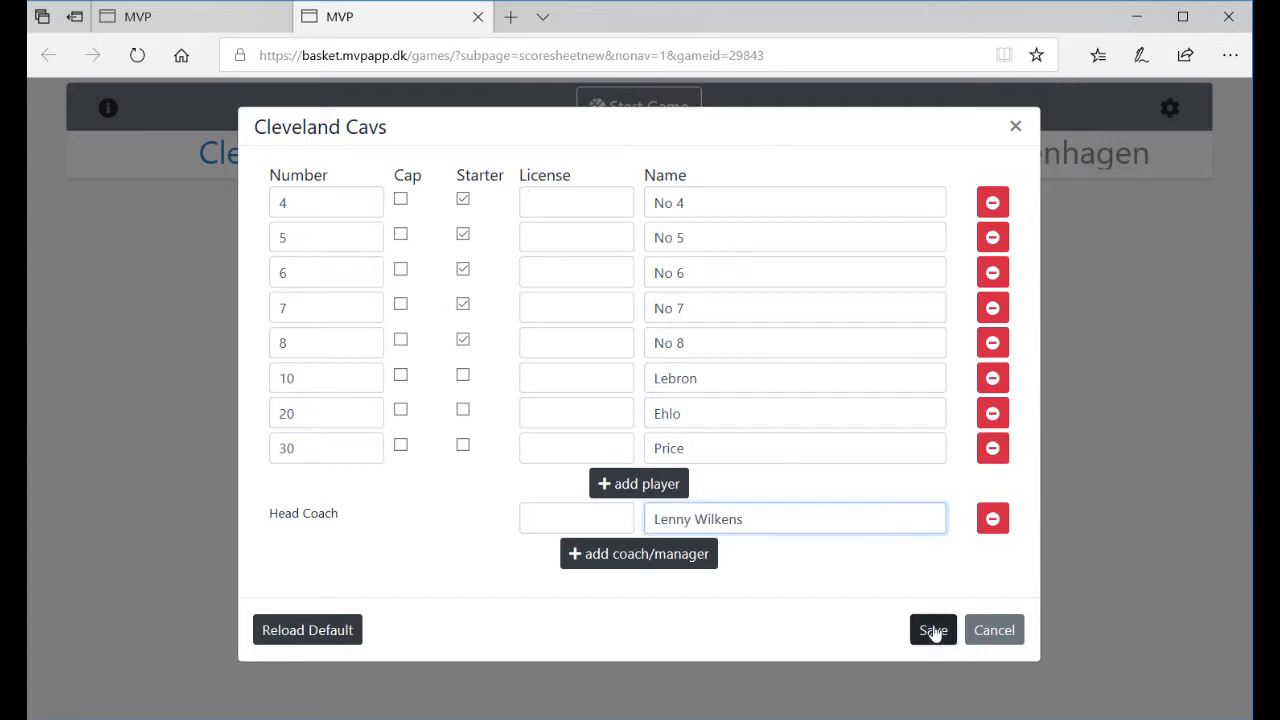
- Remove the five empty player rows from the Stevnsgade Copenhagen roster
click(920, 152)
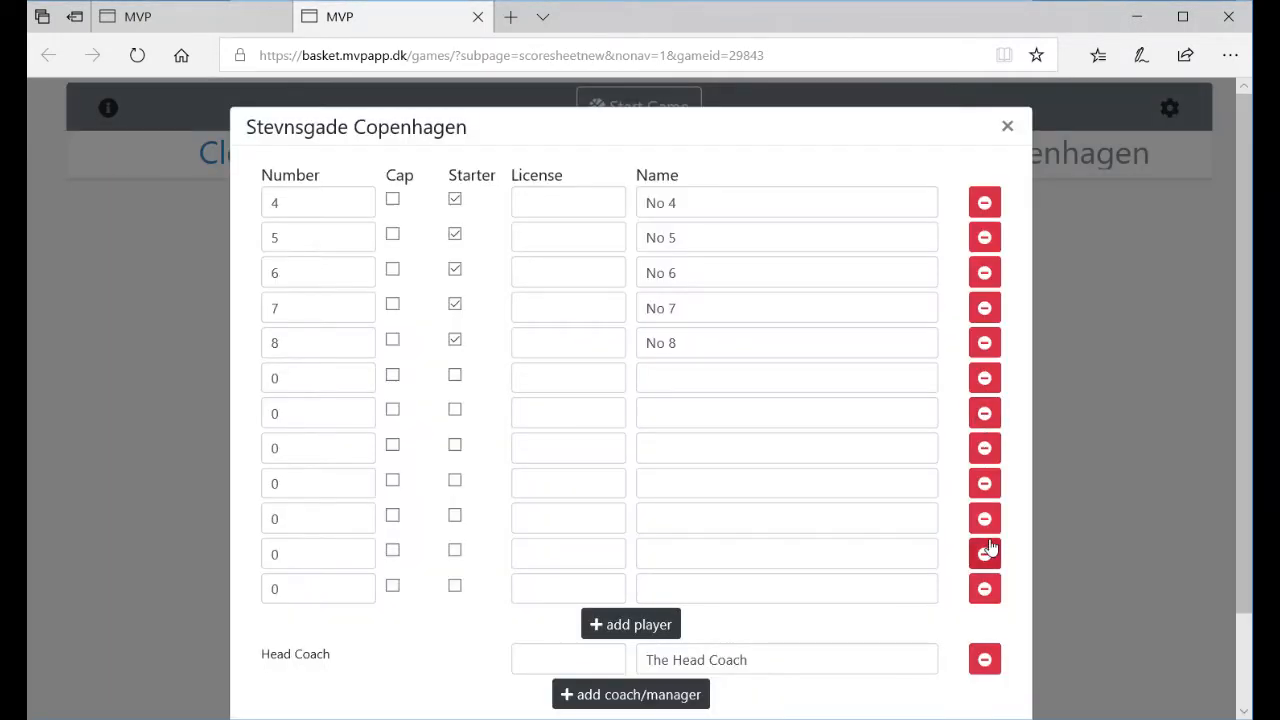
click(985, 519)
click(985, 519)
click(985, 519)
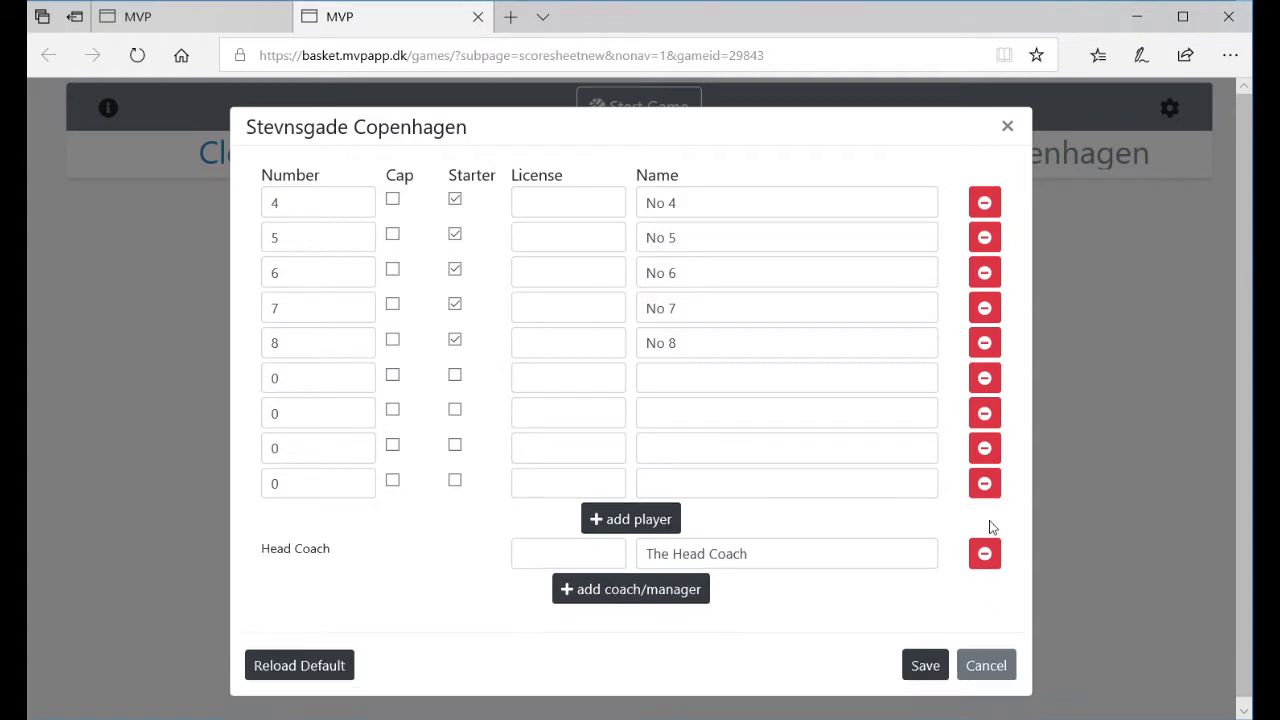
click(986, 494)
click(989, 450)
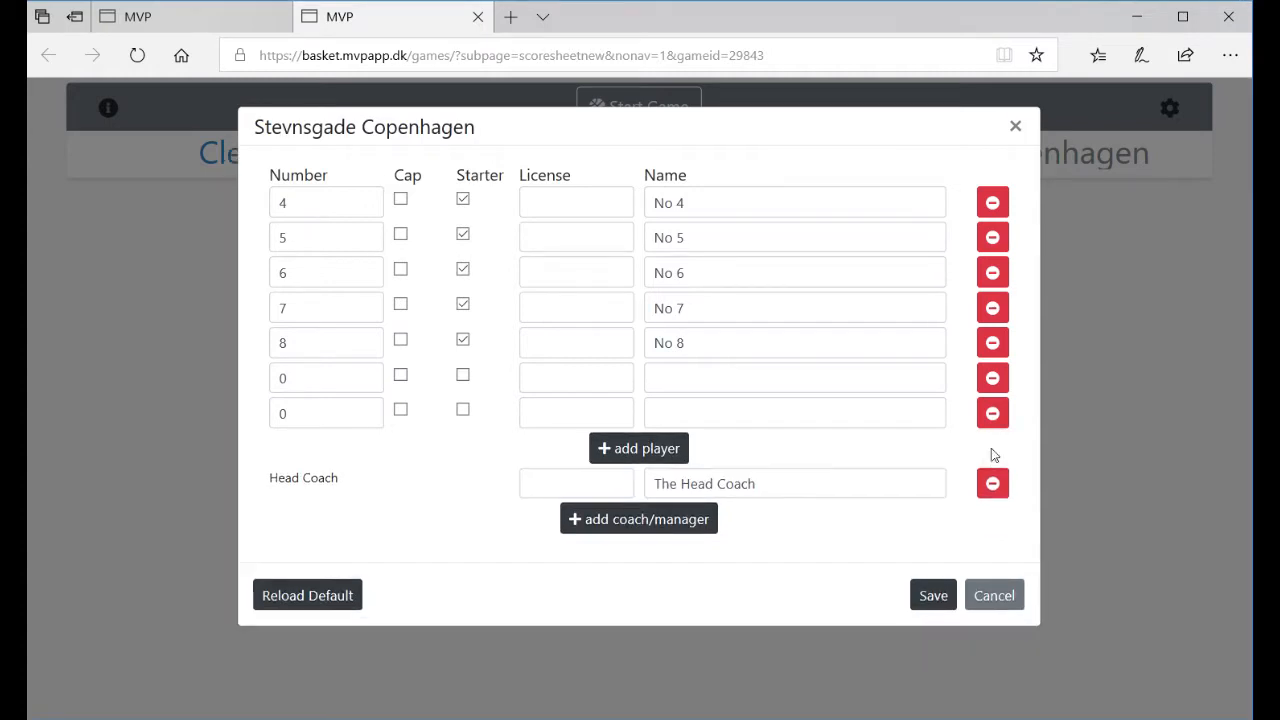
- Add Stevnsgade players 9 and 10 with names and a head coach, then save
click(329, 382)
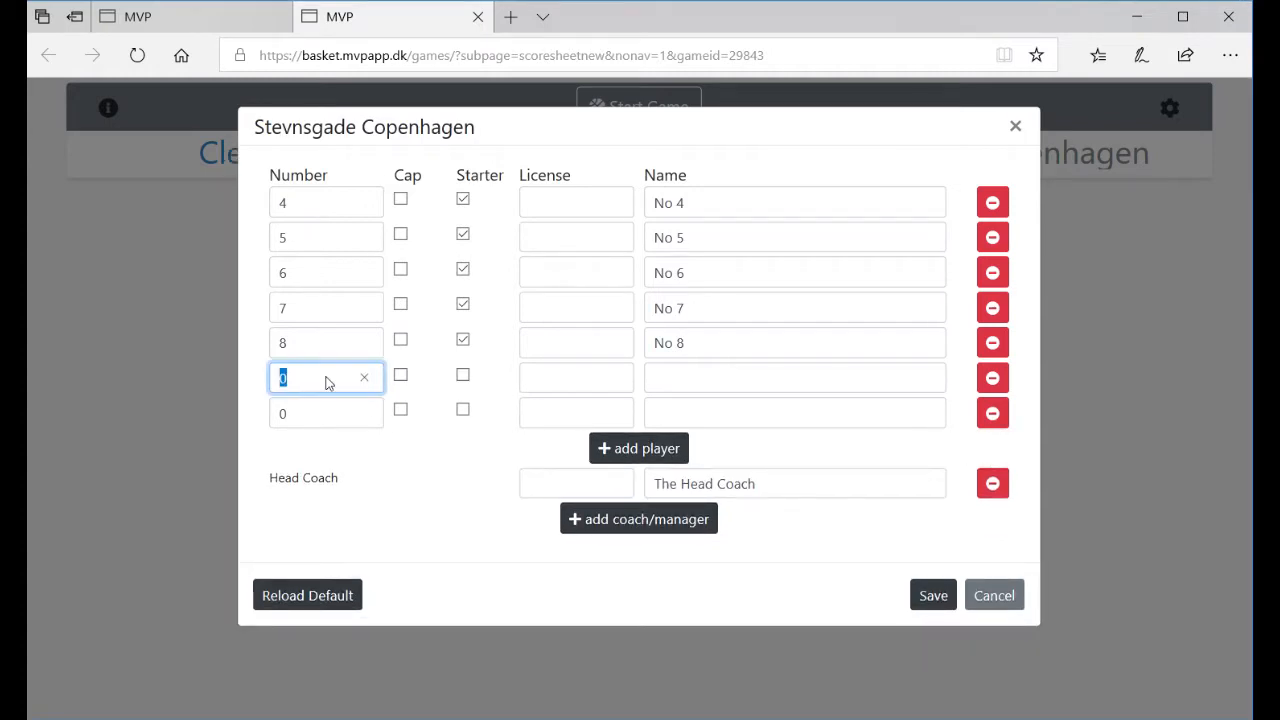
key(Tab)
key(Tab)
key(Tab)
key(Tab)
text(Jan)
key(Tab)
key(Tab)
text(10)
key(Tab)
key(Tab)
key(Tab)
key(Tab)
text(Stig)
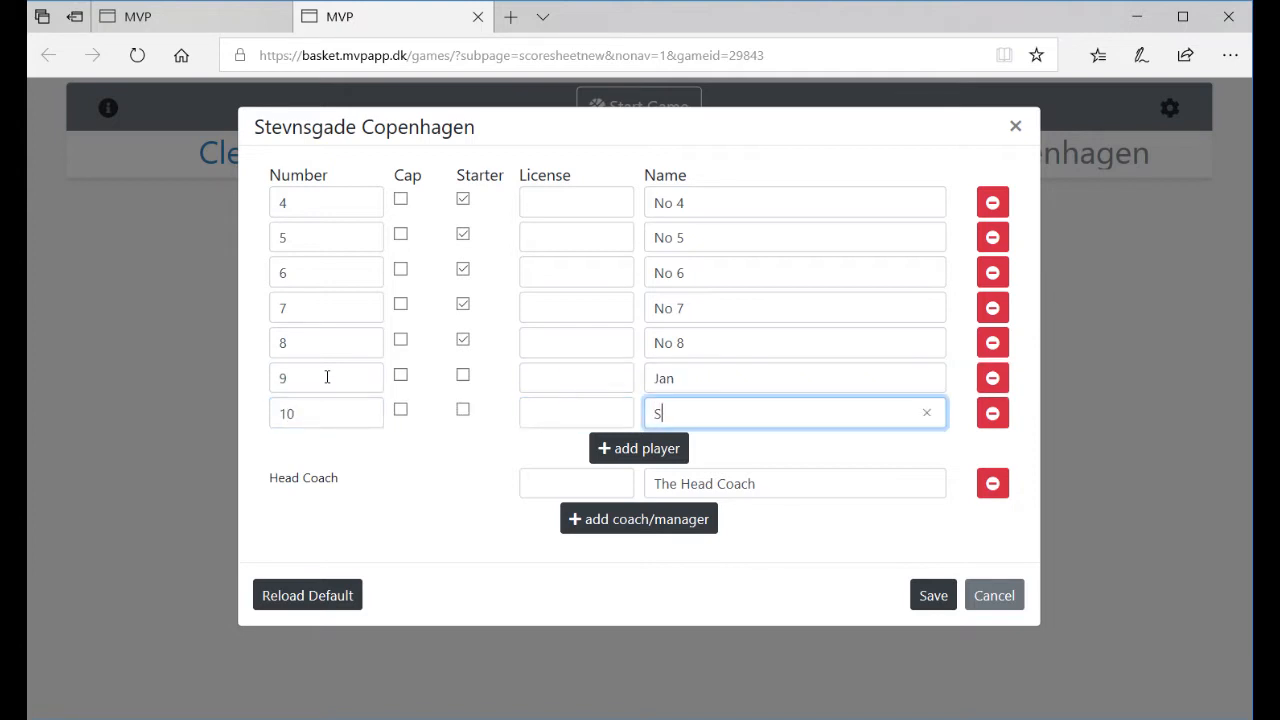
triple_click(782, 491)
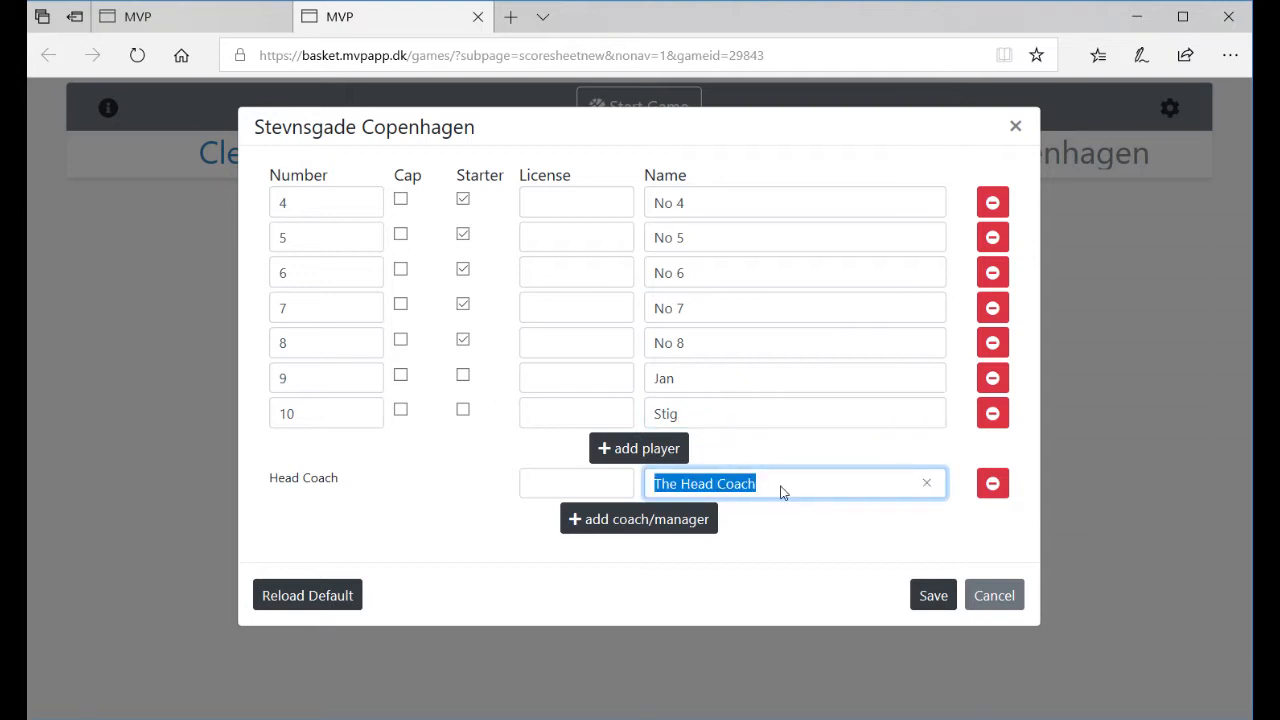
text(Esklid)
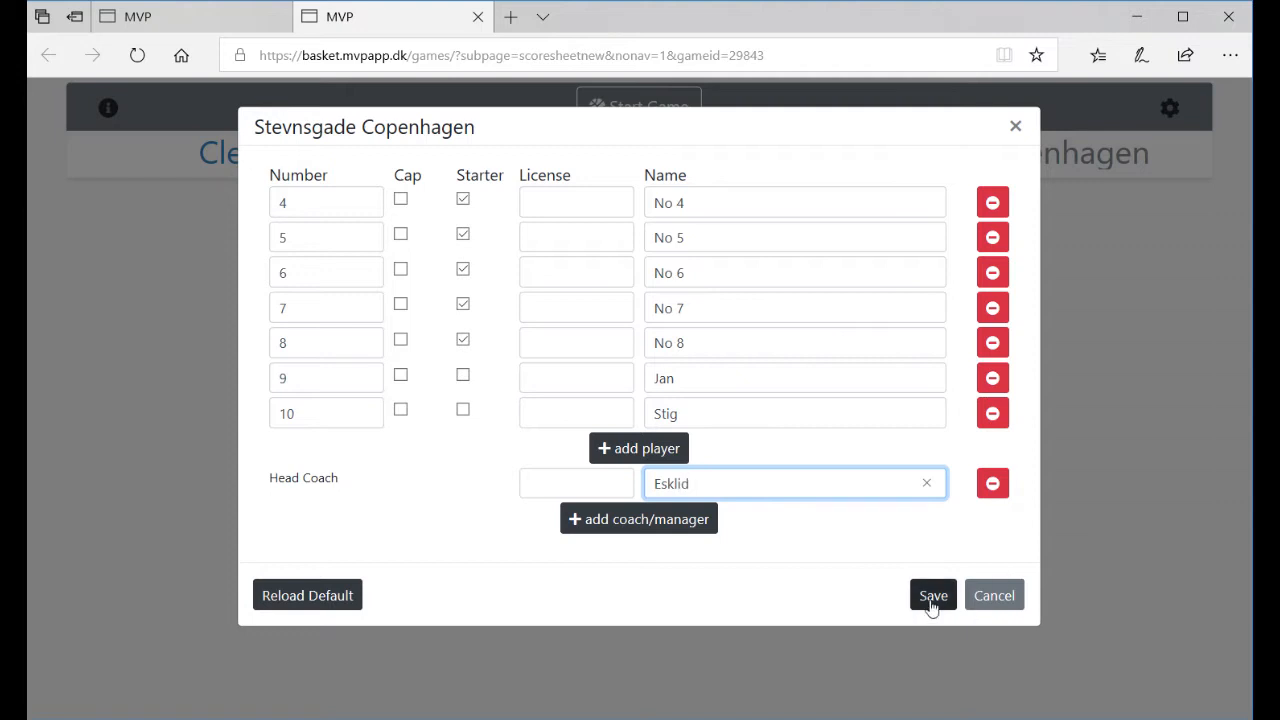
click(930, 600)
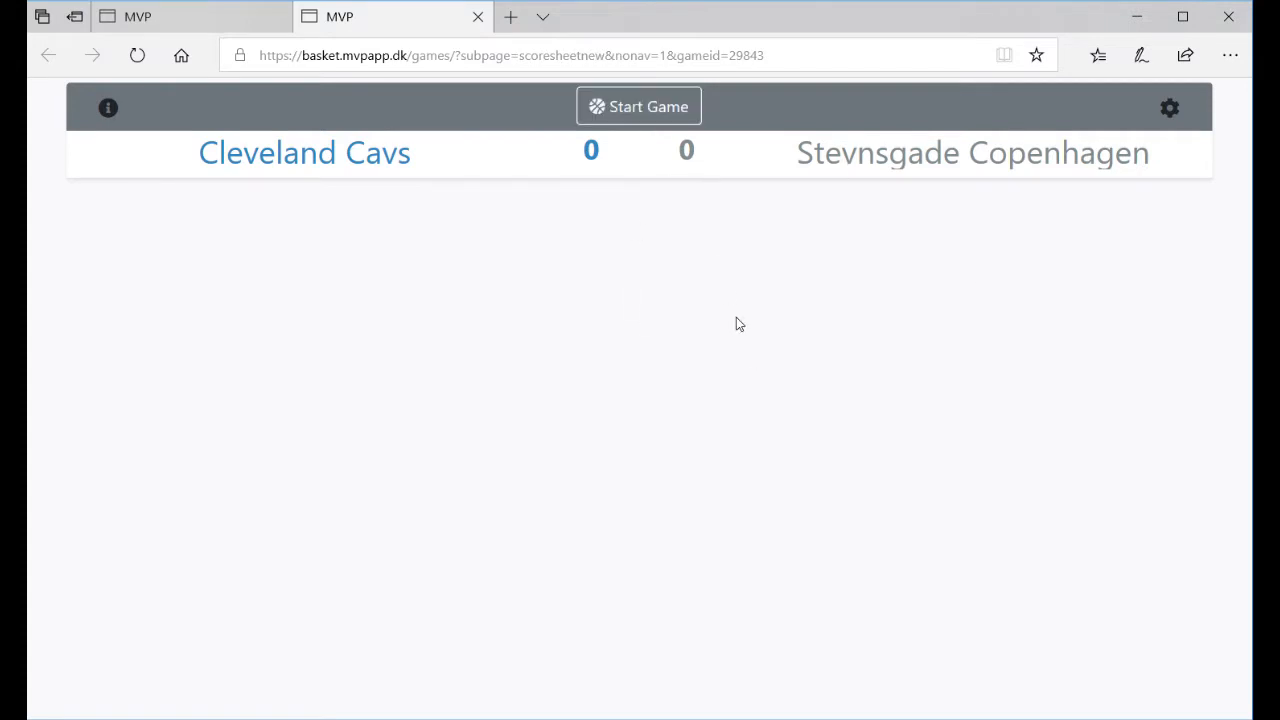
- Add Assists to your scoresheet roles alongside Essentials and save
click(1172, 110)
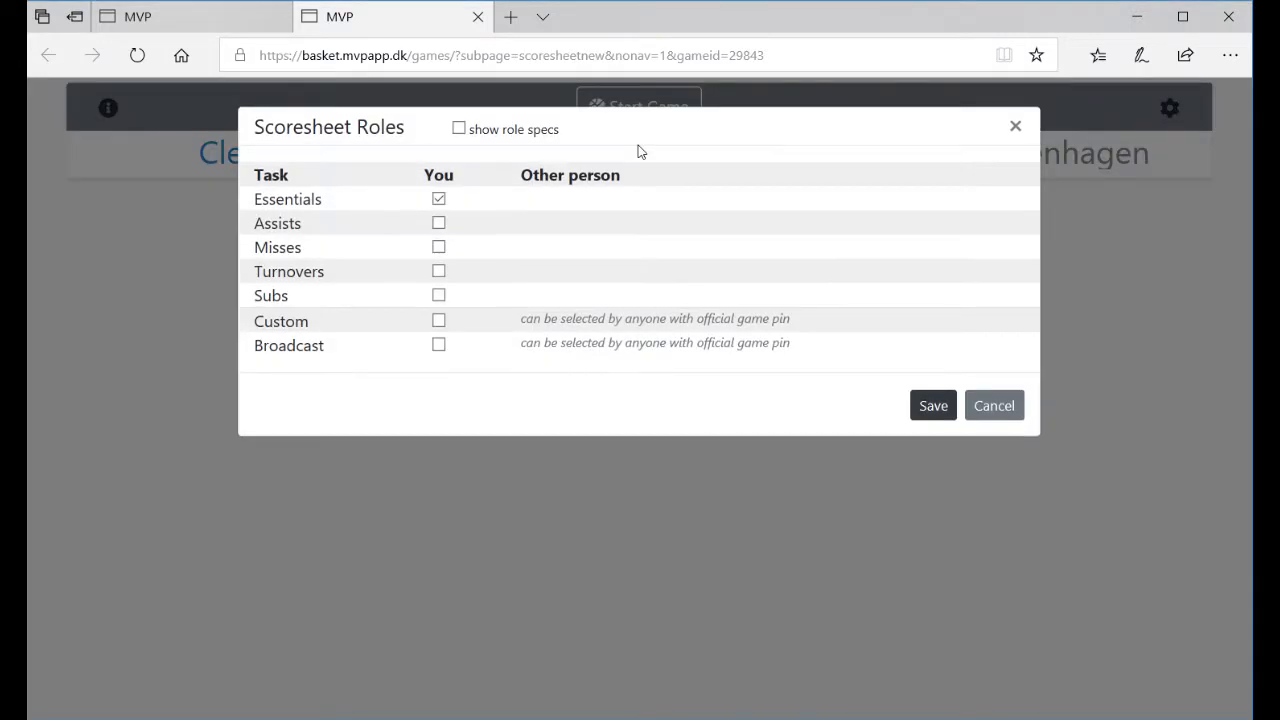
click(438, 223)
click(929, 406)
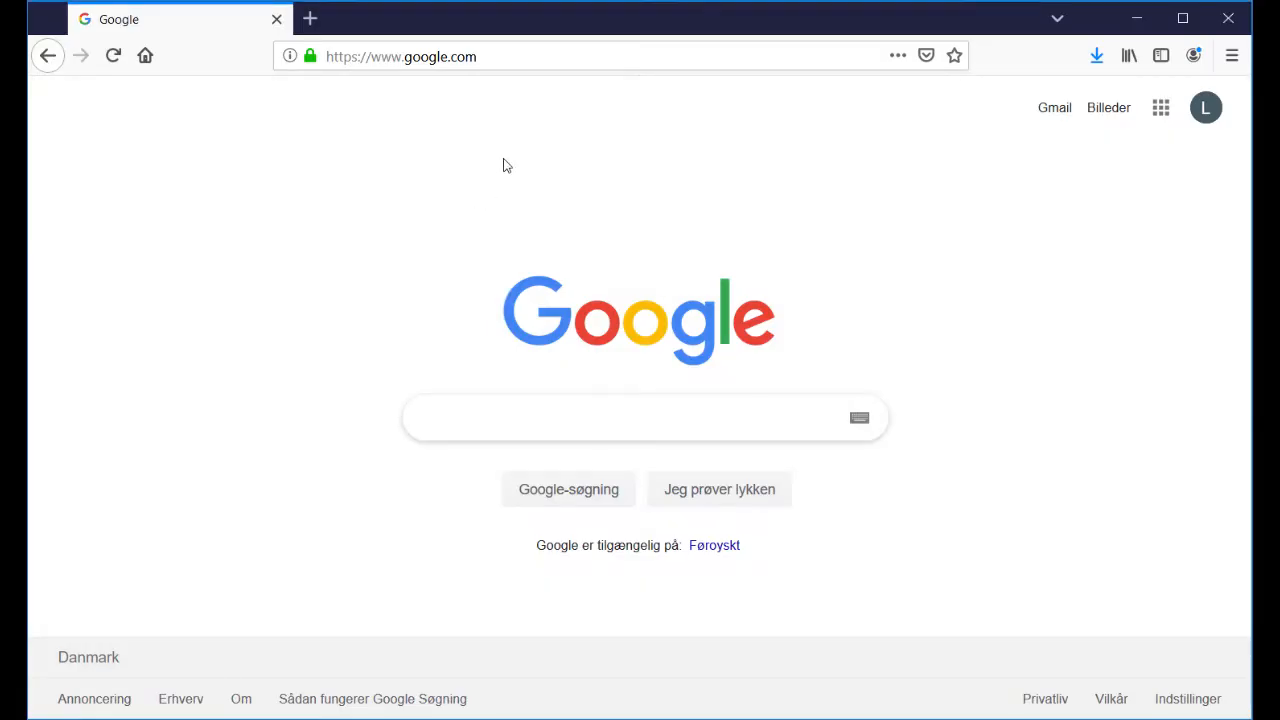
- In the second browser, open the game's scoresheet in official view using the pasted game code
click(569, 56)
text(live.mvpapp.dk/)
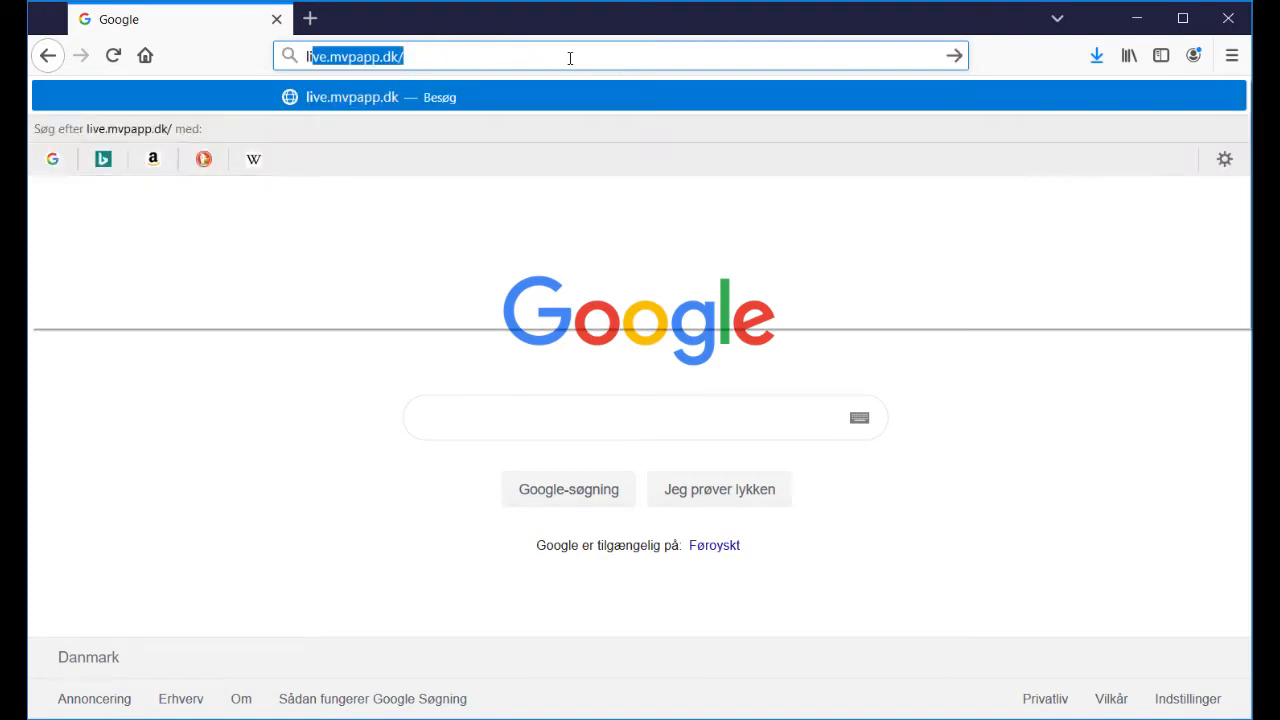
key(Return)
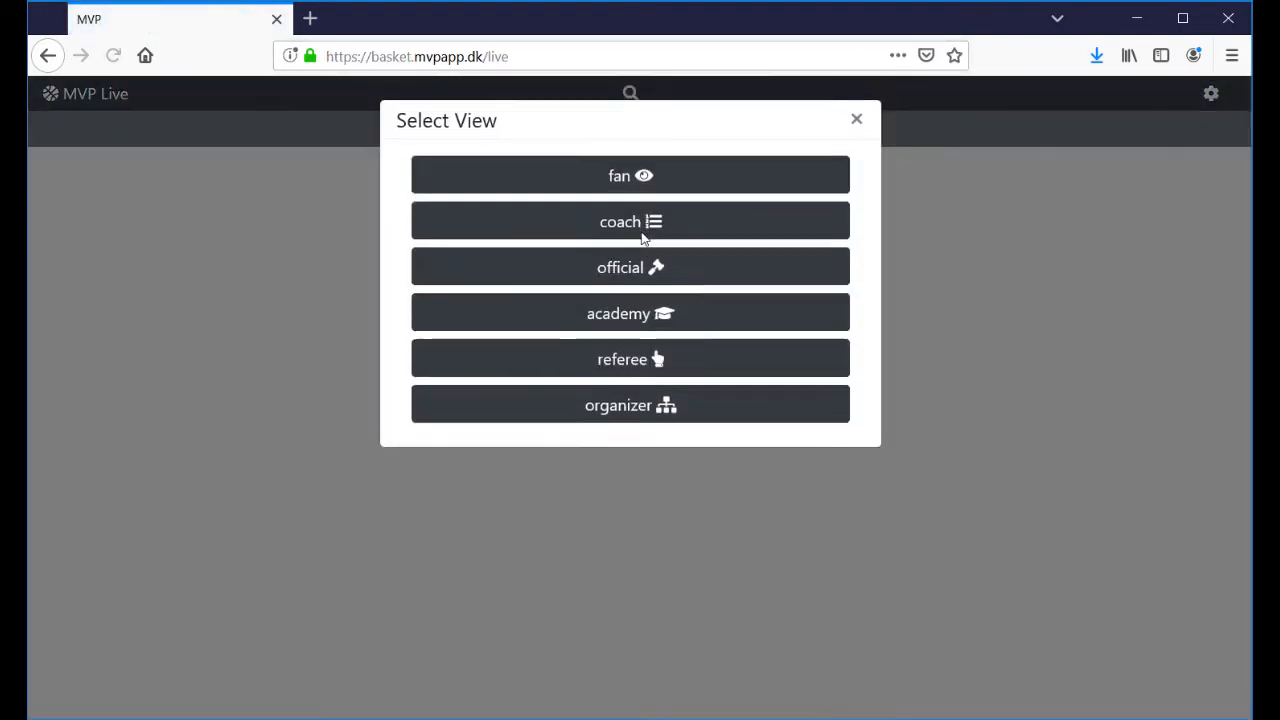
click(623, 278)
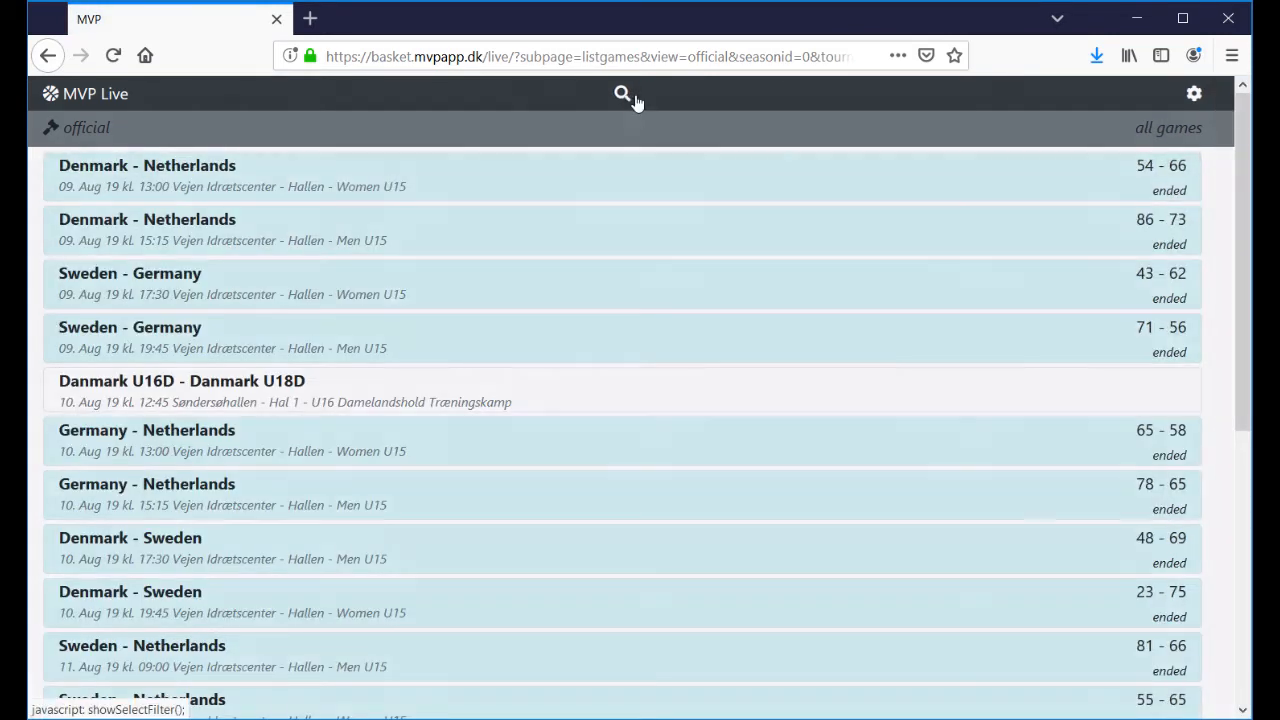
click(633, 96)
text(1686389)
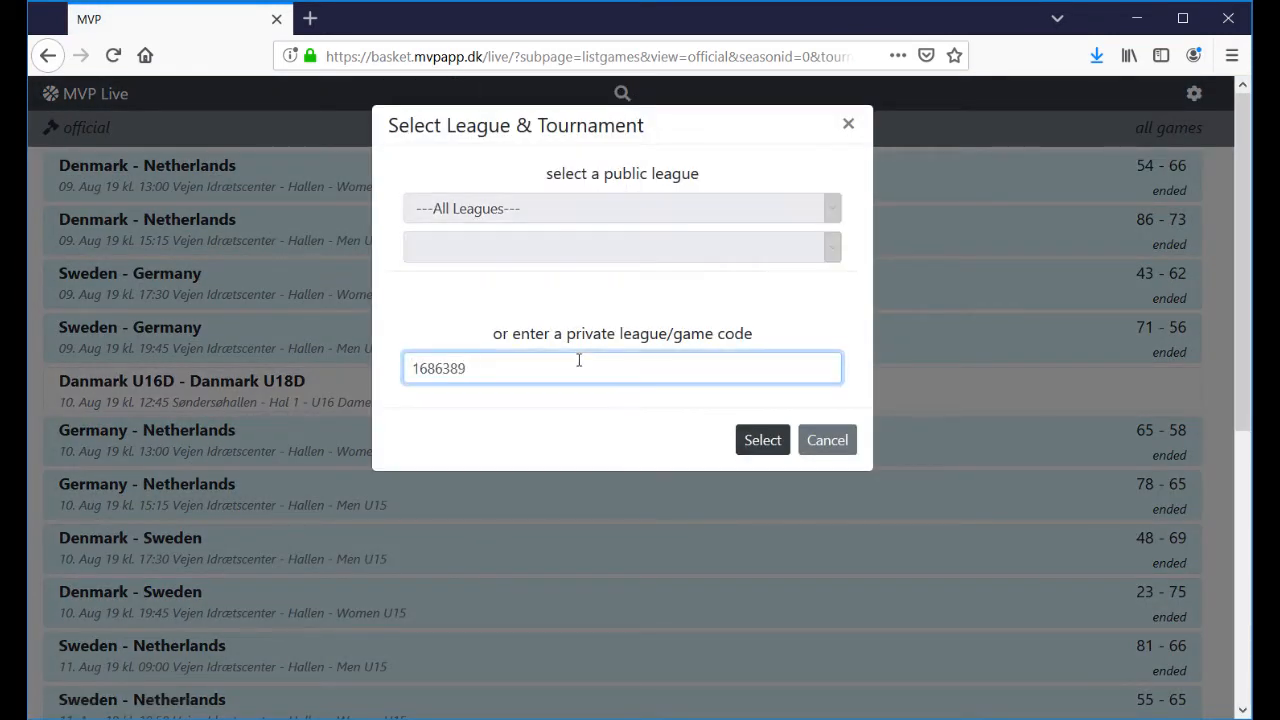
click(766, 443)
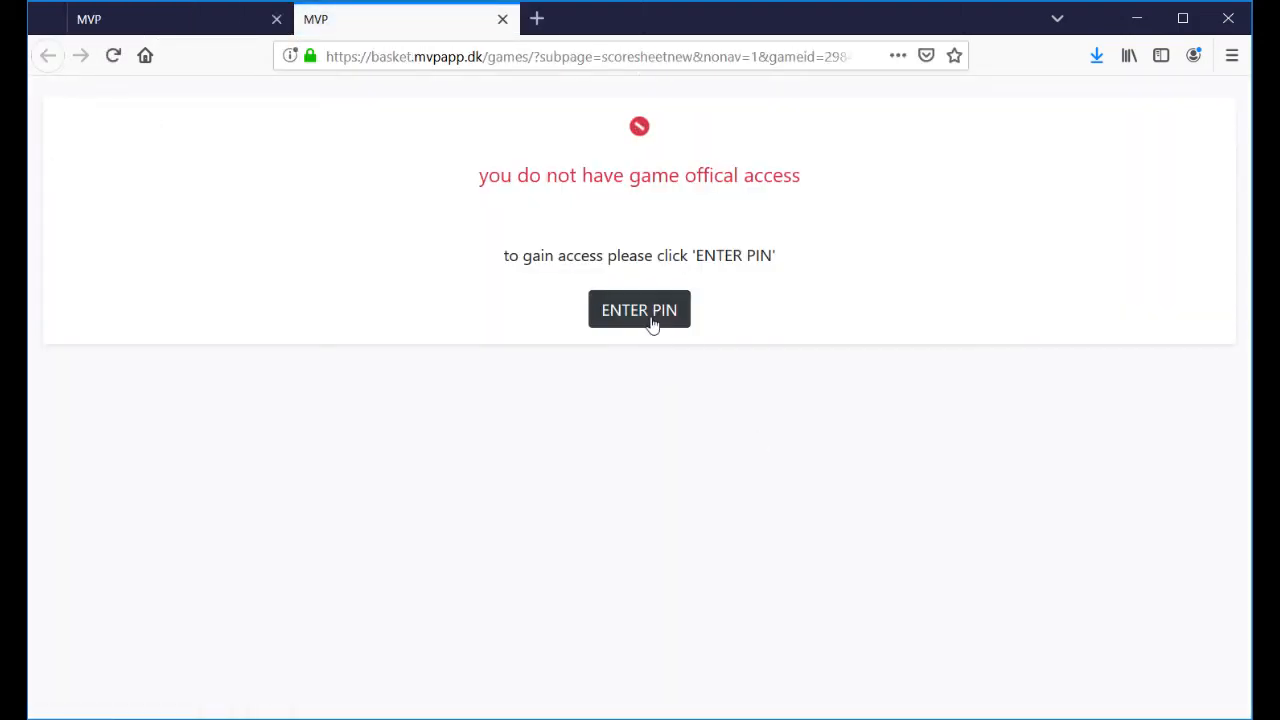
- Enter the official PIN to gain scoresheet access
click(652, 316)
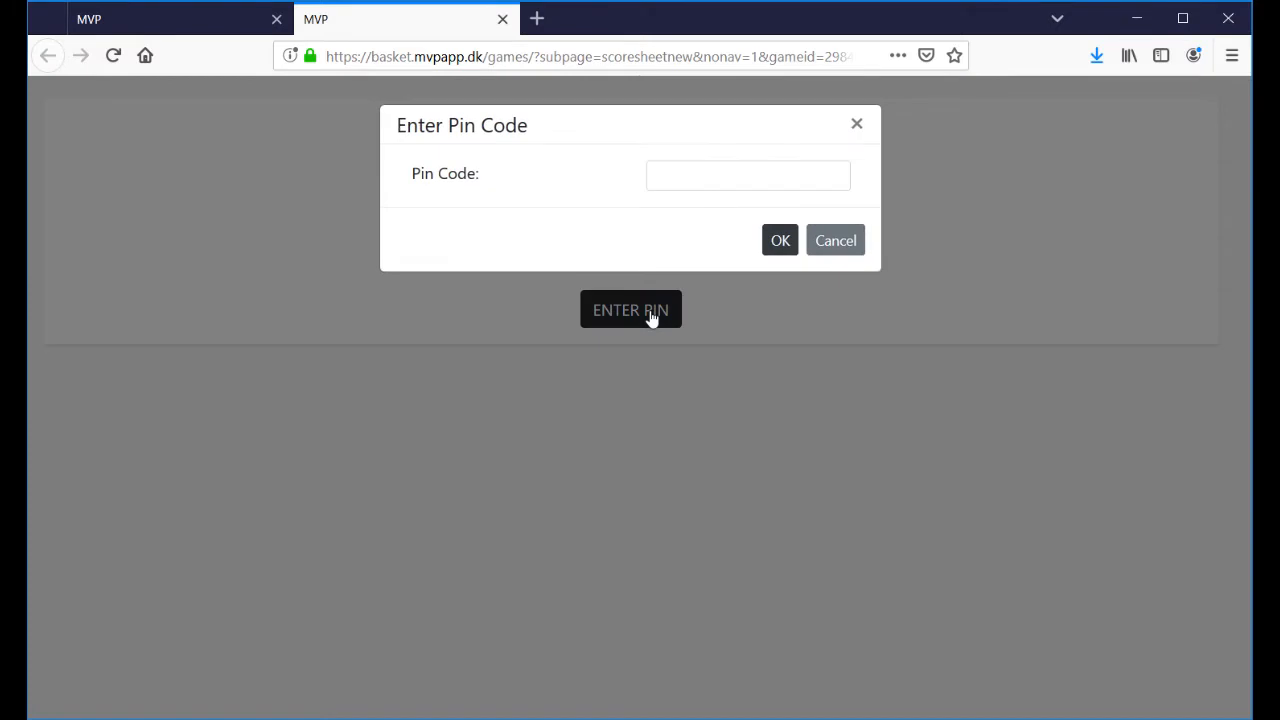
click(690, 172)
text(1234)
click(784, 244)
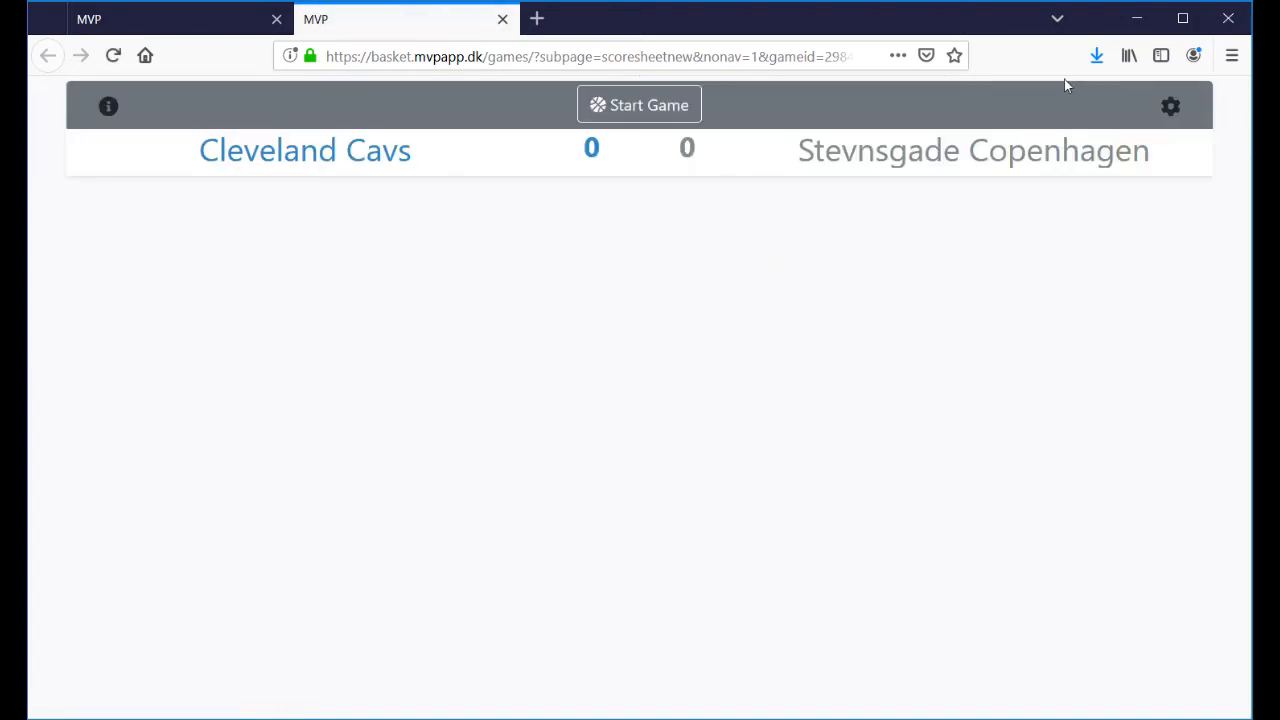
- Take on the Subs and Turnovers roles and save
click(1168, 106)
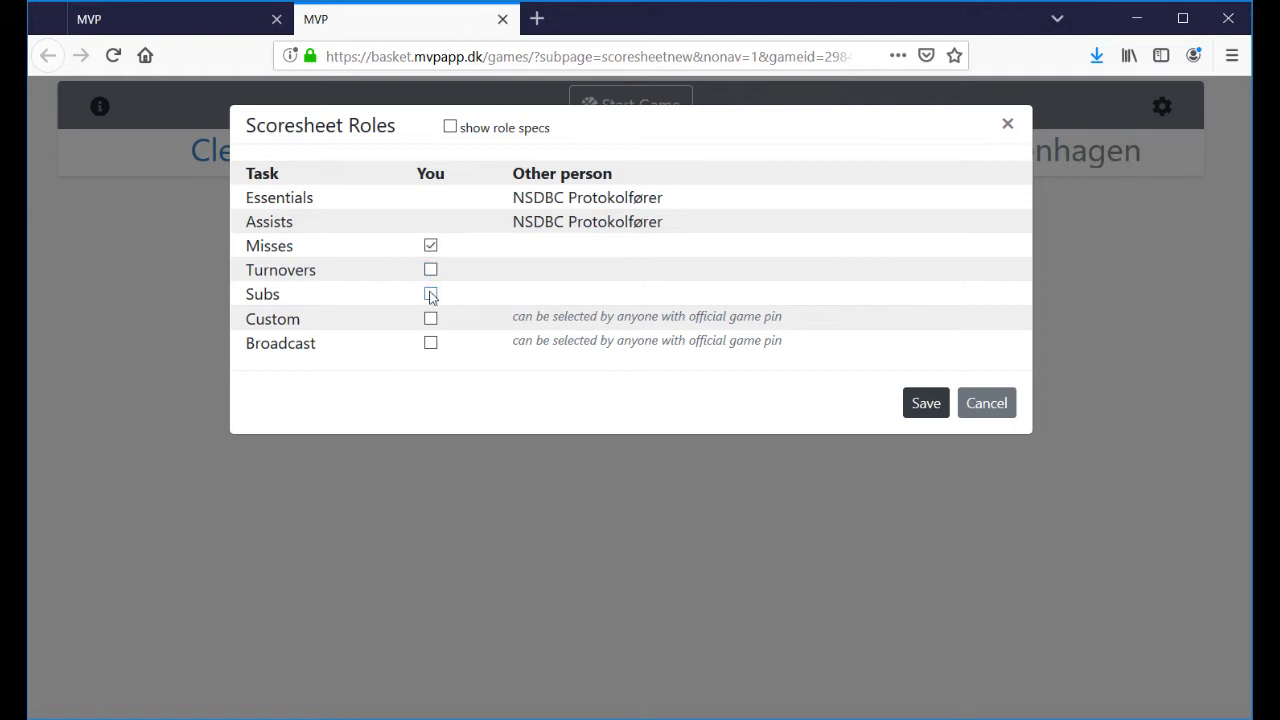
click(430, 294)
click(430, 270)
click(922, 401)
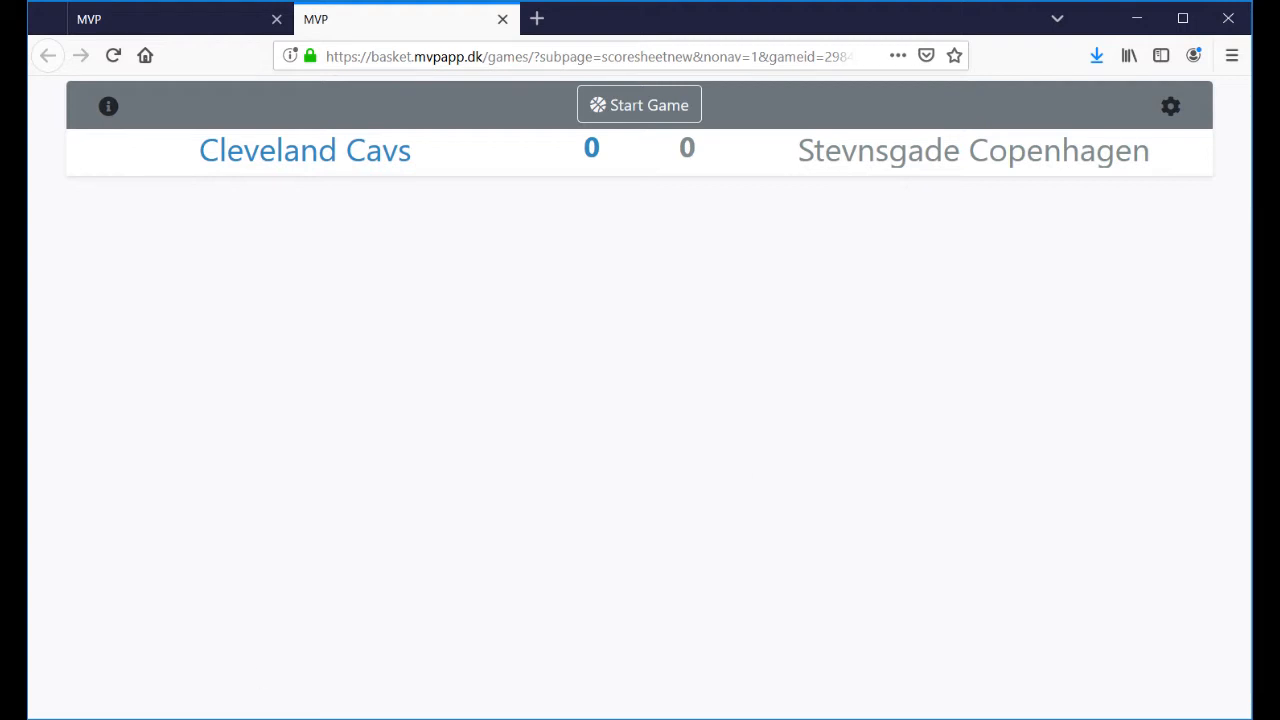
- In the Edge scoresheet, start the game and log player 6's unassisted Cavs three-pointer
click(272, 718)
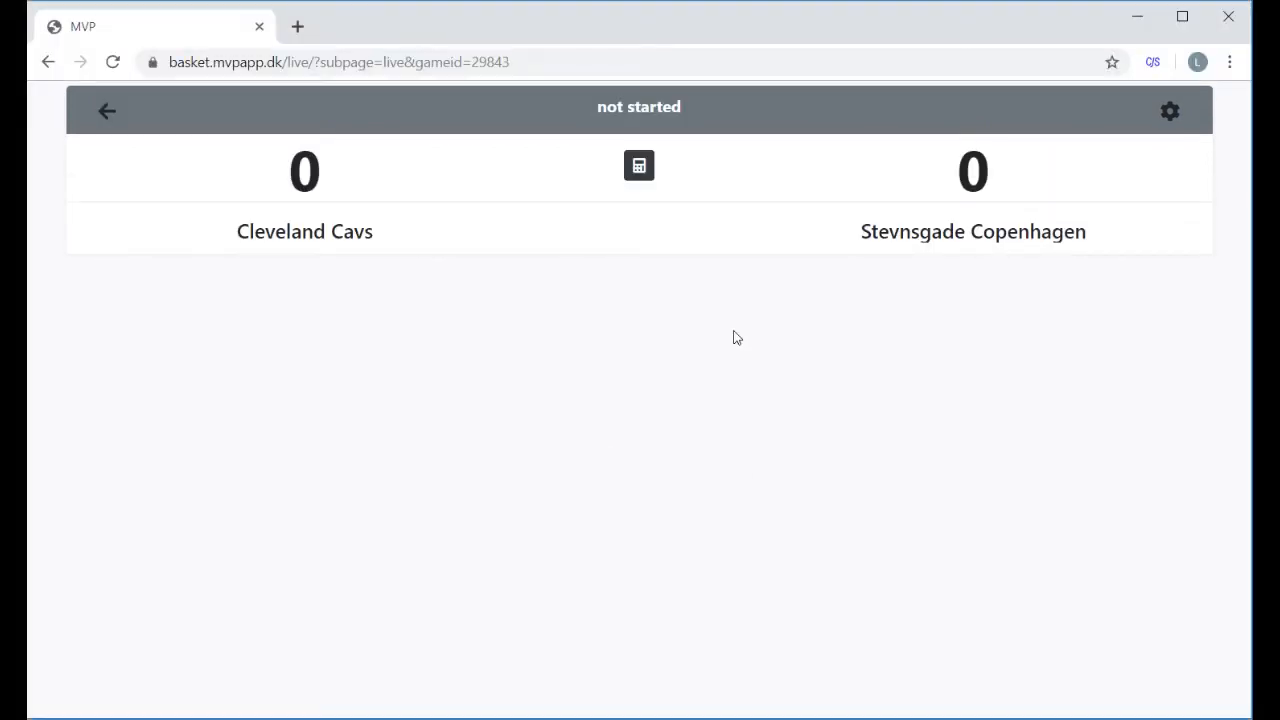
click(125, 718)
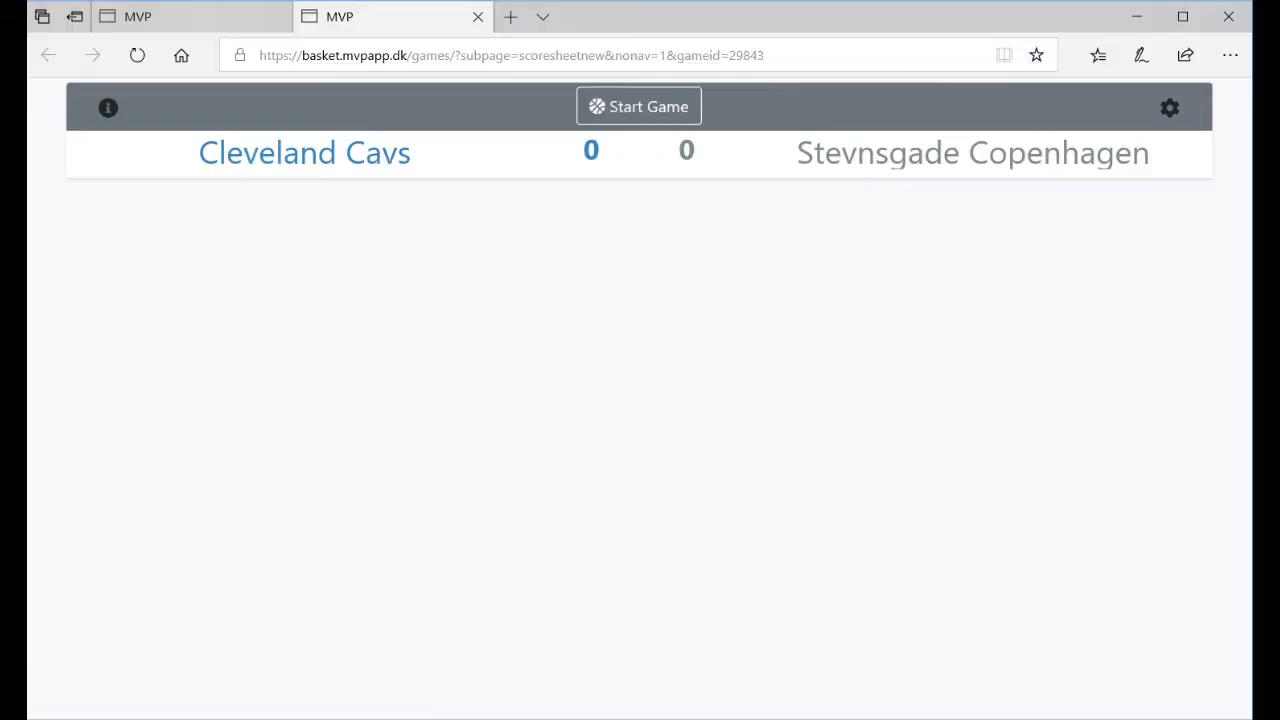
click(627, 112)
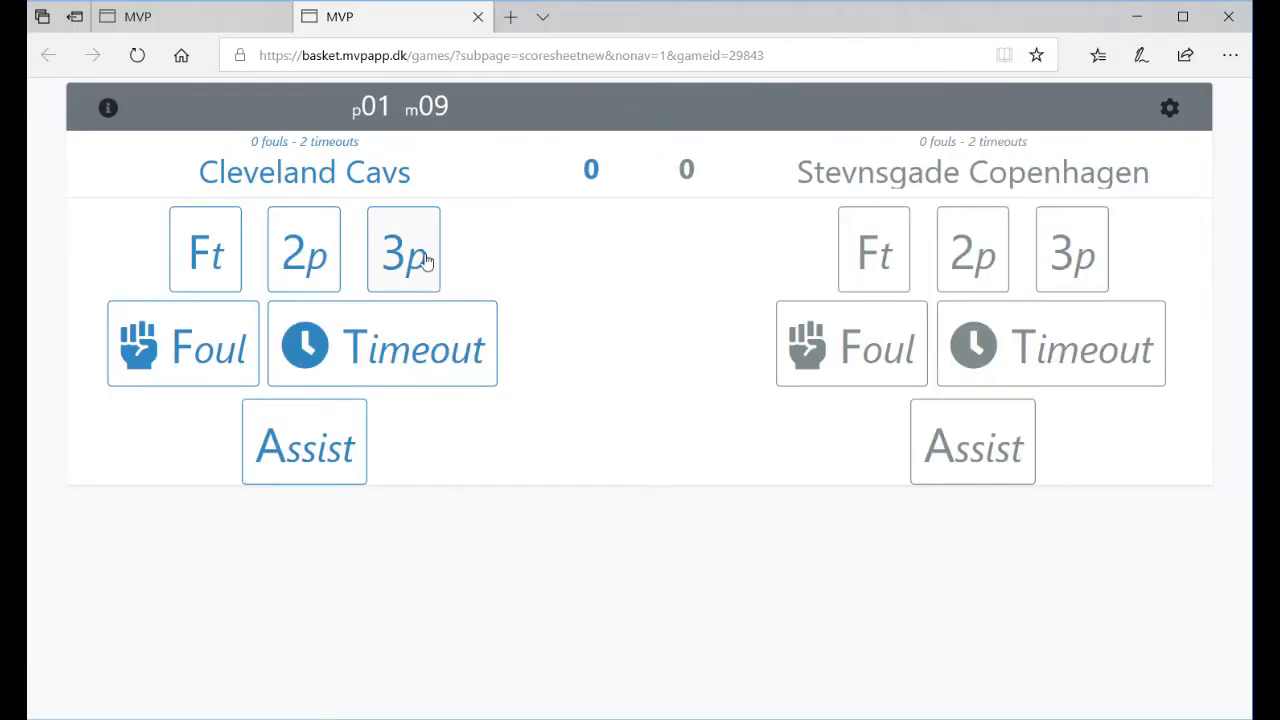
click(424, 256)
click(640, 209)
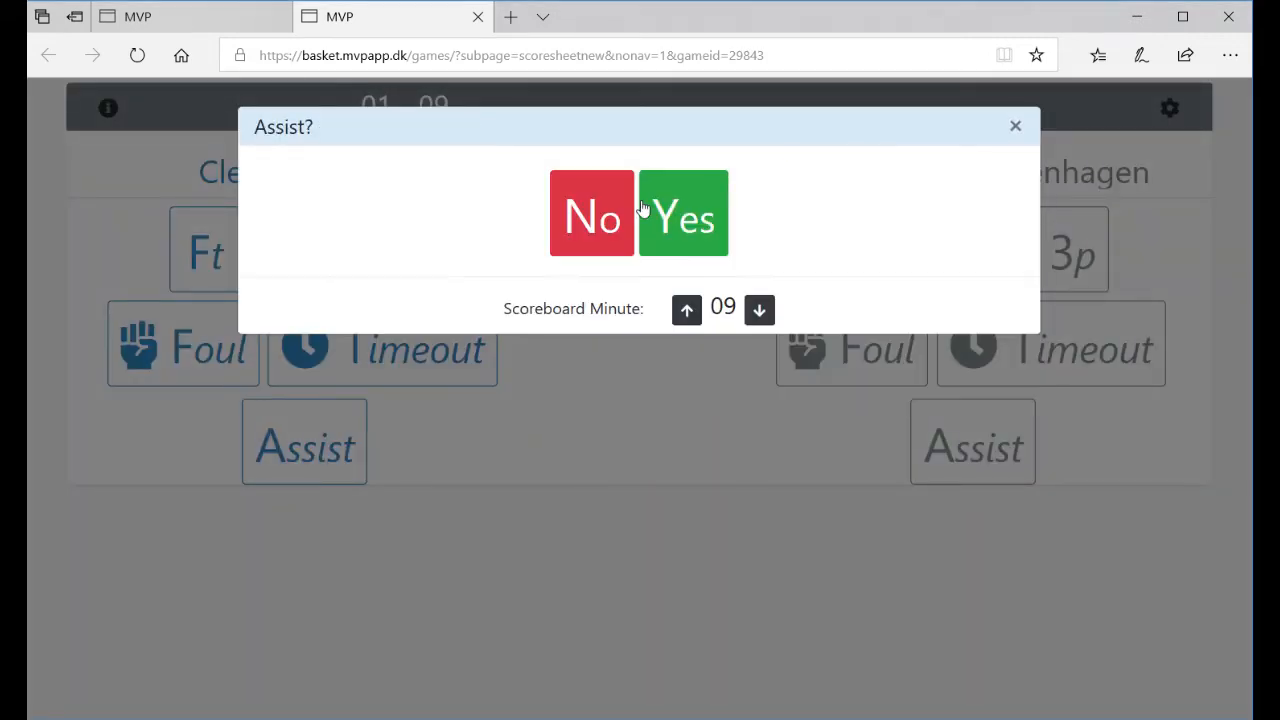
click(578, 218)
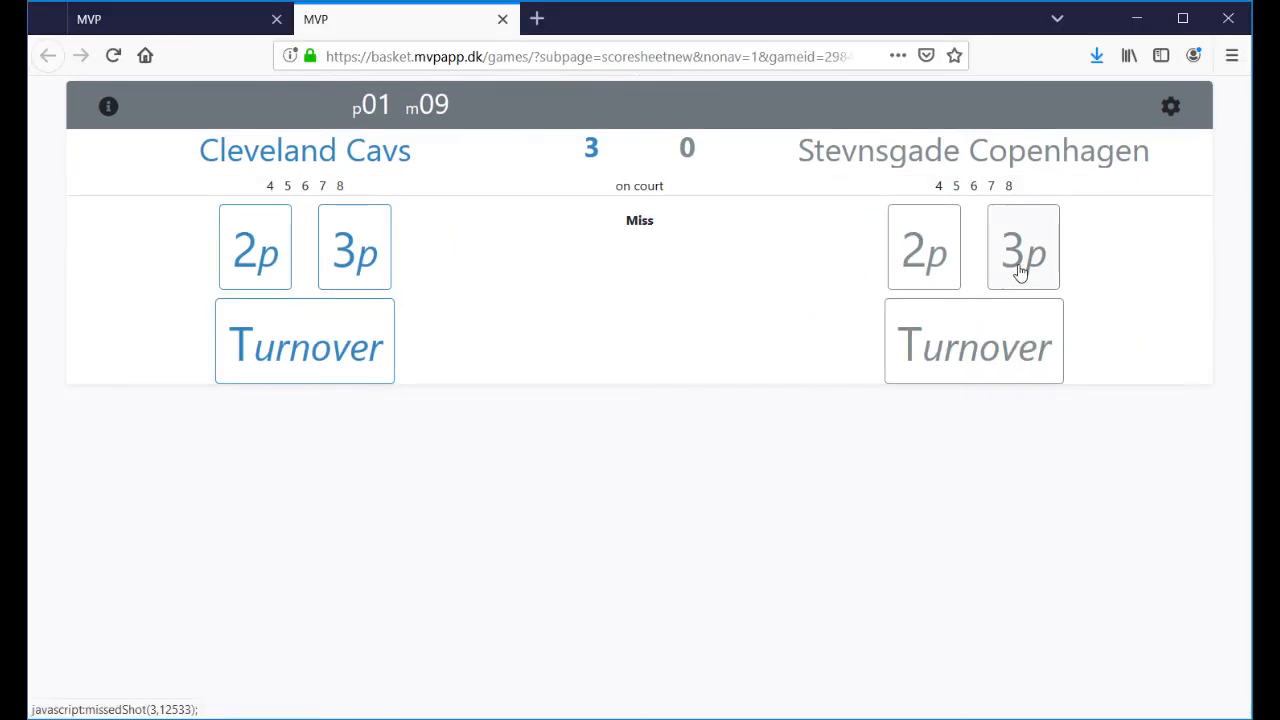
- Log Stevnsgade #8's missed three, blocked by Cavs #7, and review the game stats
click(1020, 270)
click(840, 222)
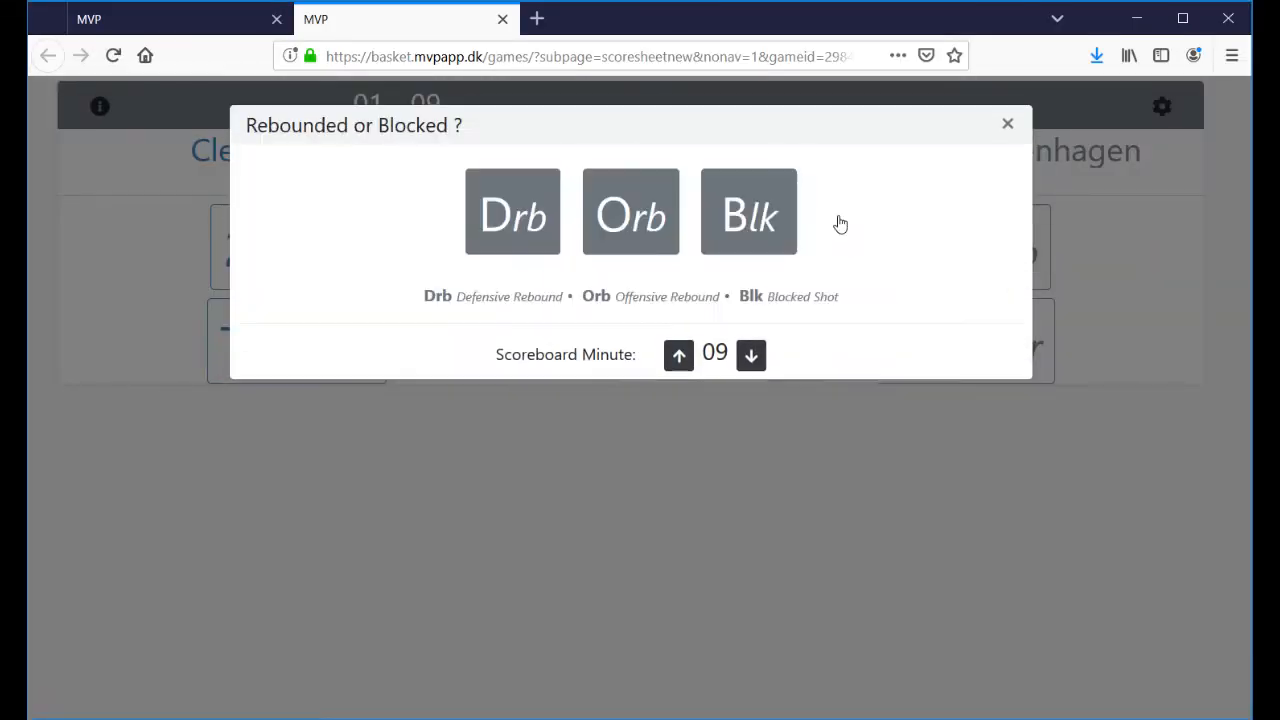
click(788, 215)
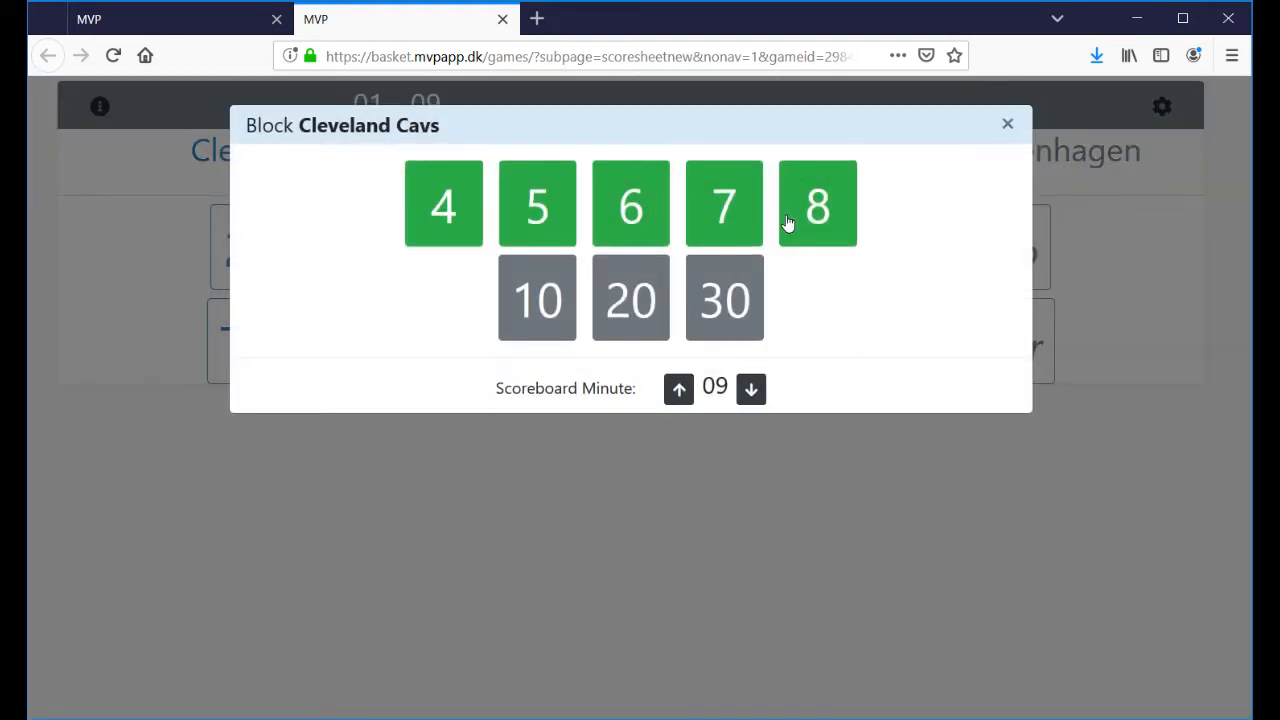
click(724, 208)
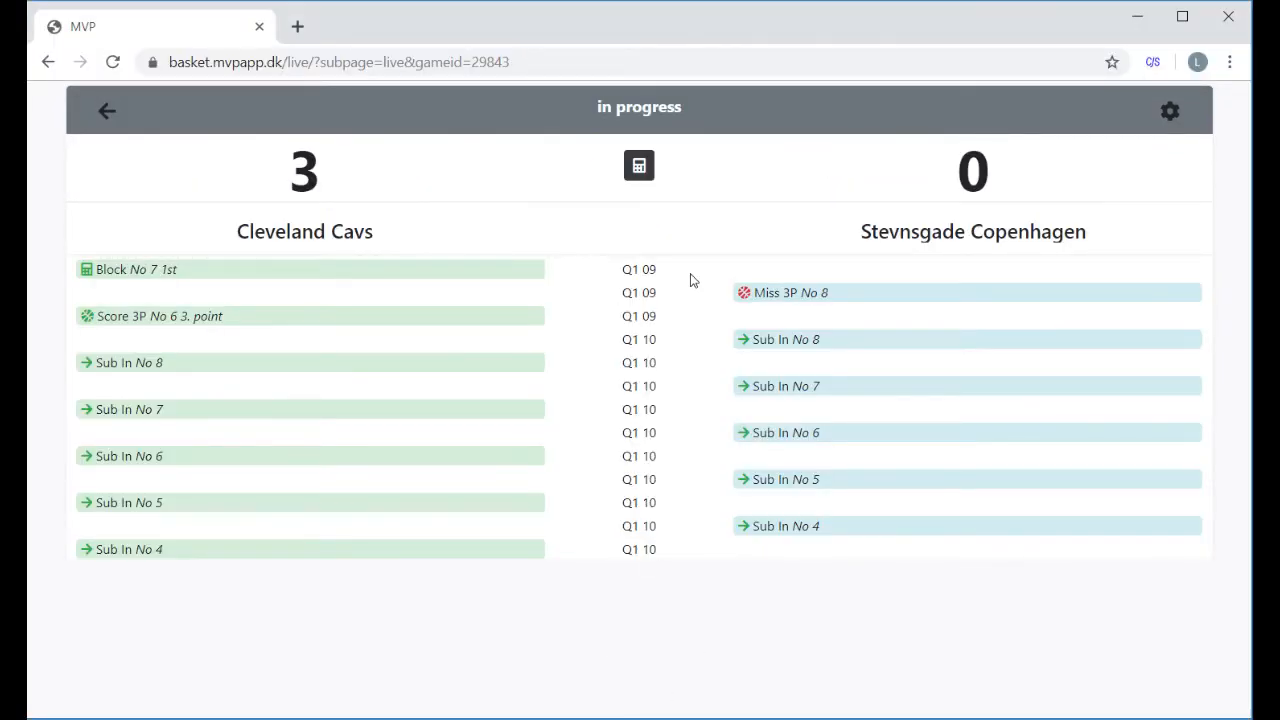
click(646, 174)
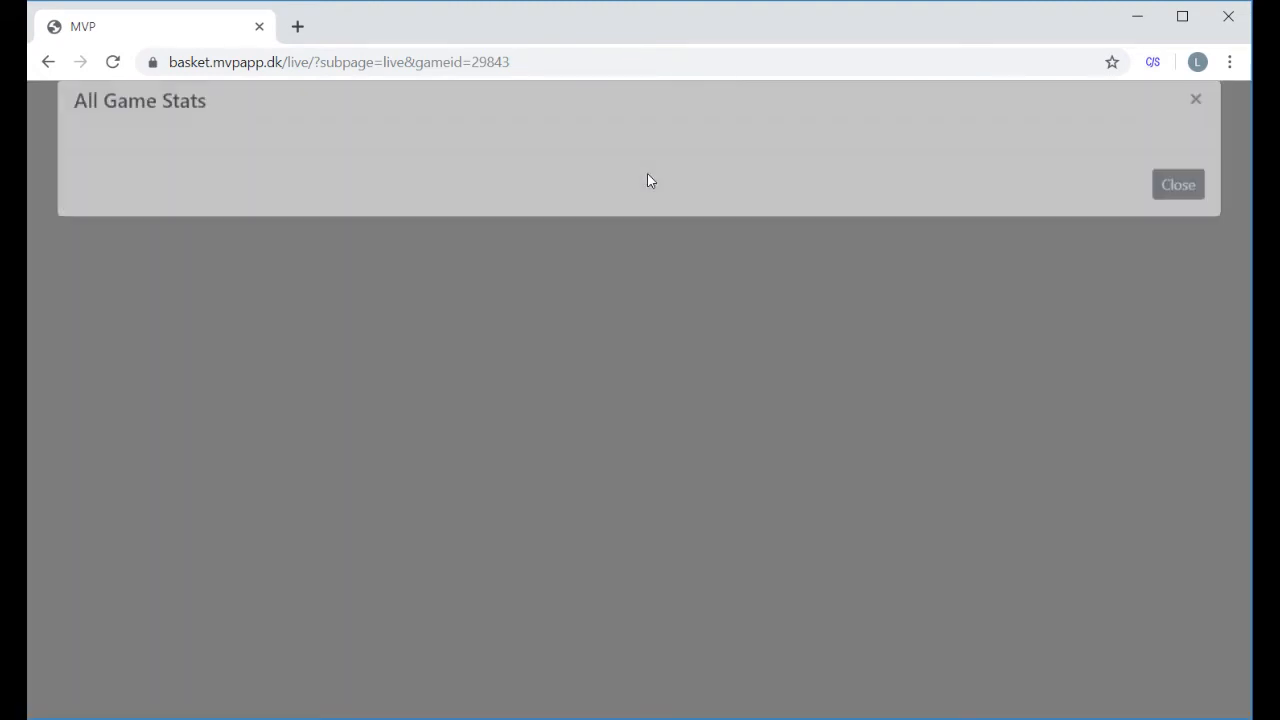
click(1177, 129)
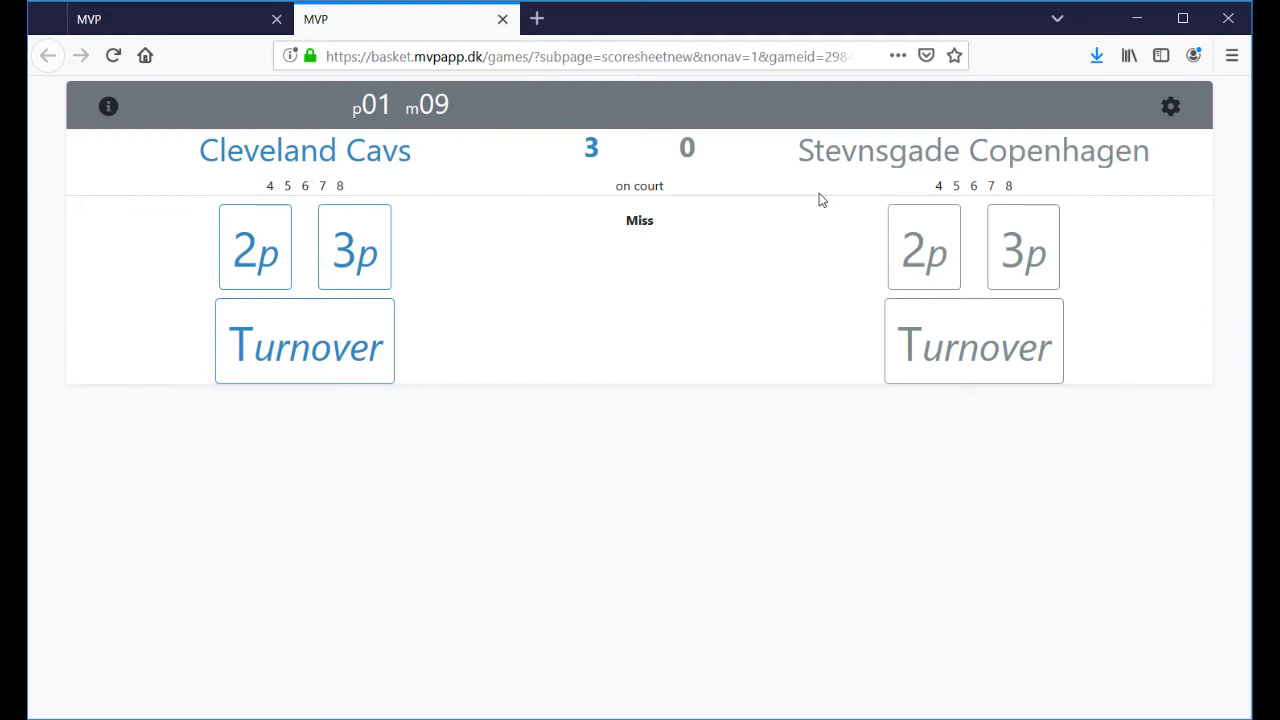
- Substitute Stevnsgade Copenhagen player 7 off for player 10
click(937, 160)
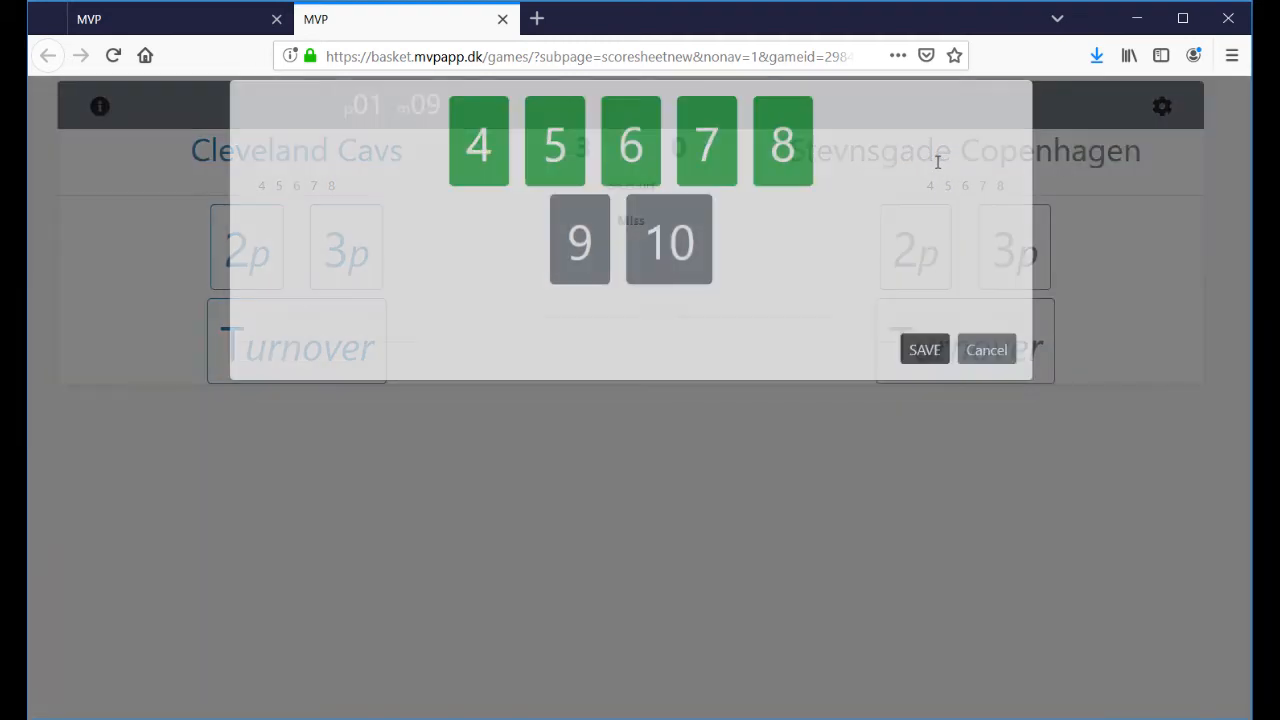
click(727, 176)
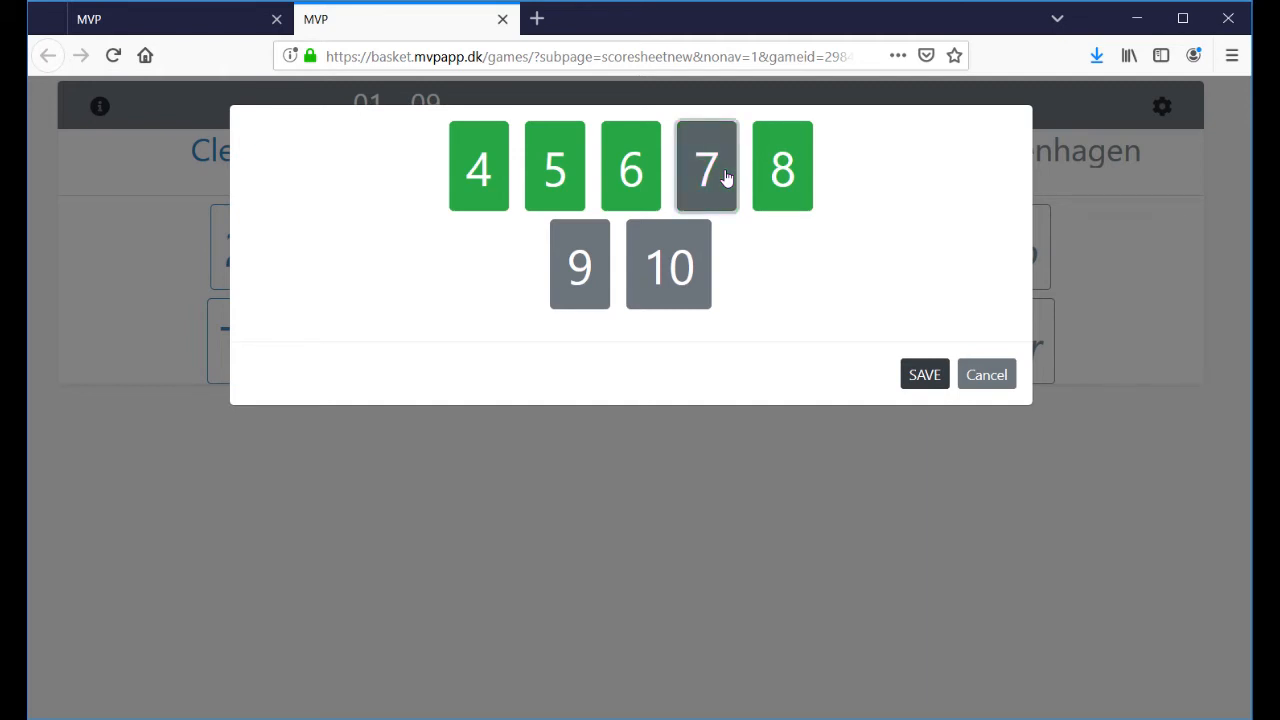
click(695, 268)
click(924, 375)
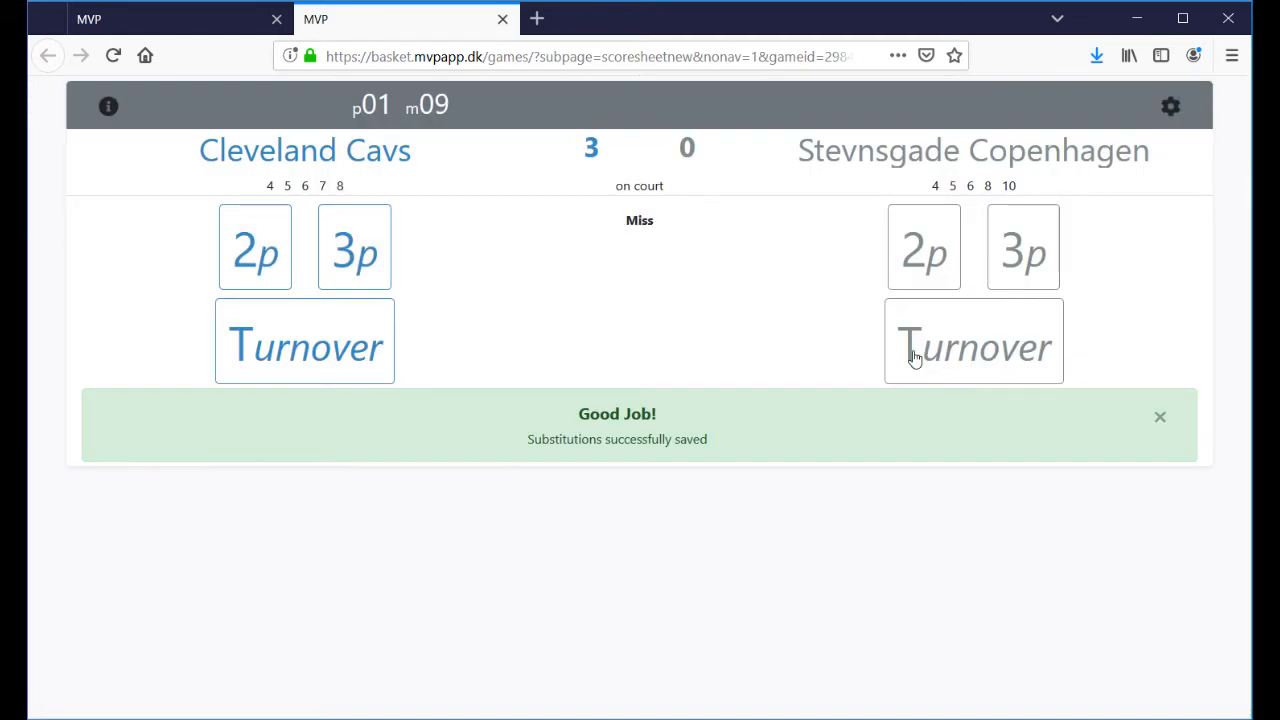
- Bring player 9 on and take player 6 off, leaving 4, 5, 8, 9, 10 on court
click(974, 151)
click(645, 276)
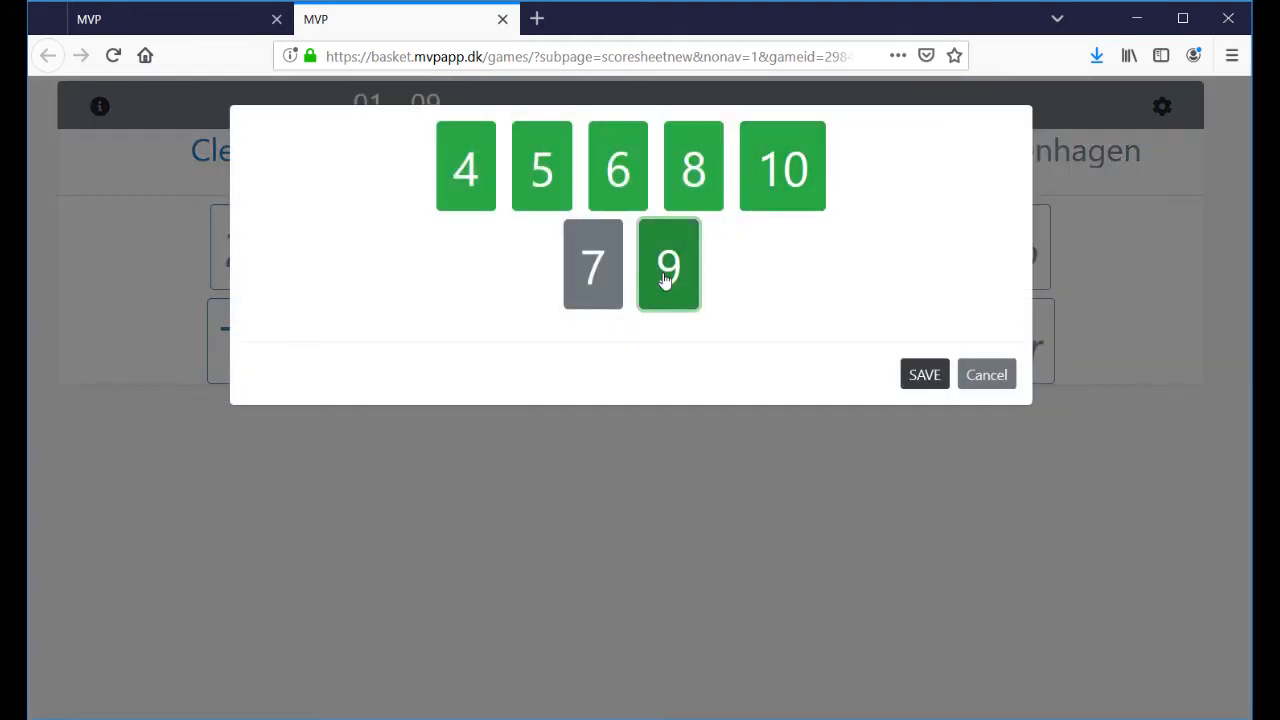
click(922, 374)
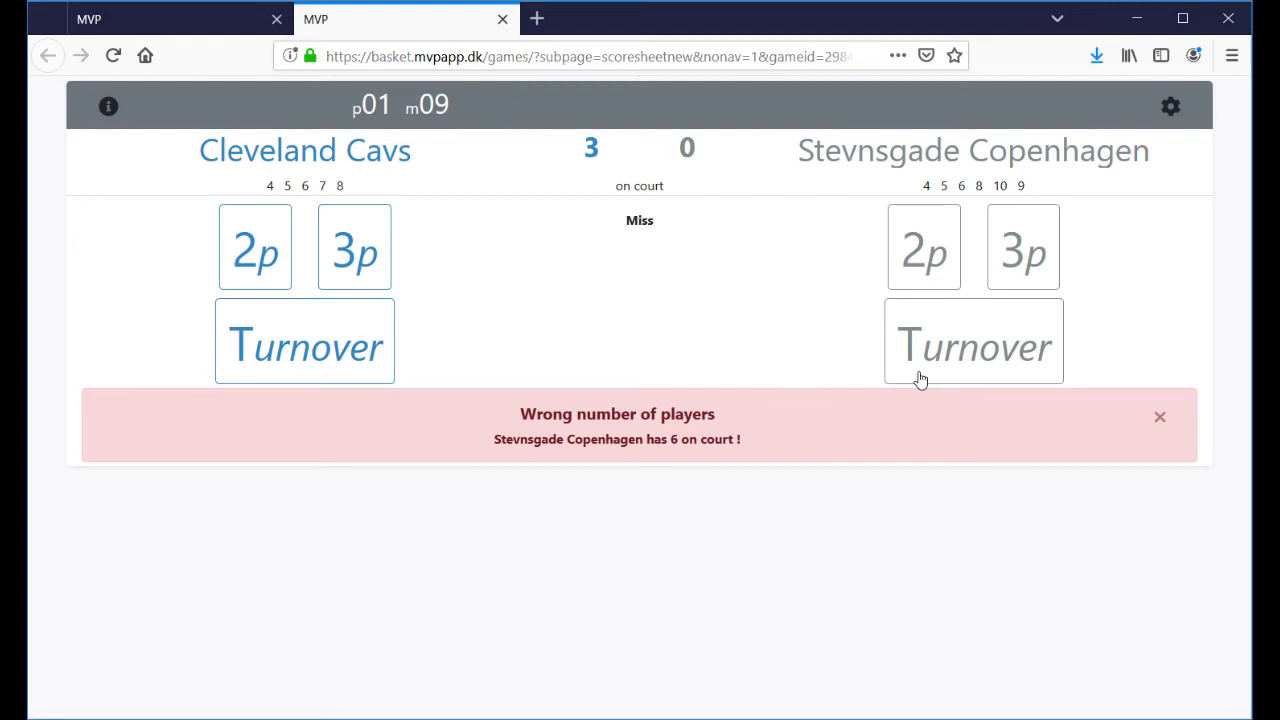
click(966, 140)
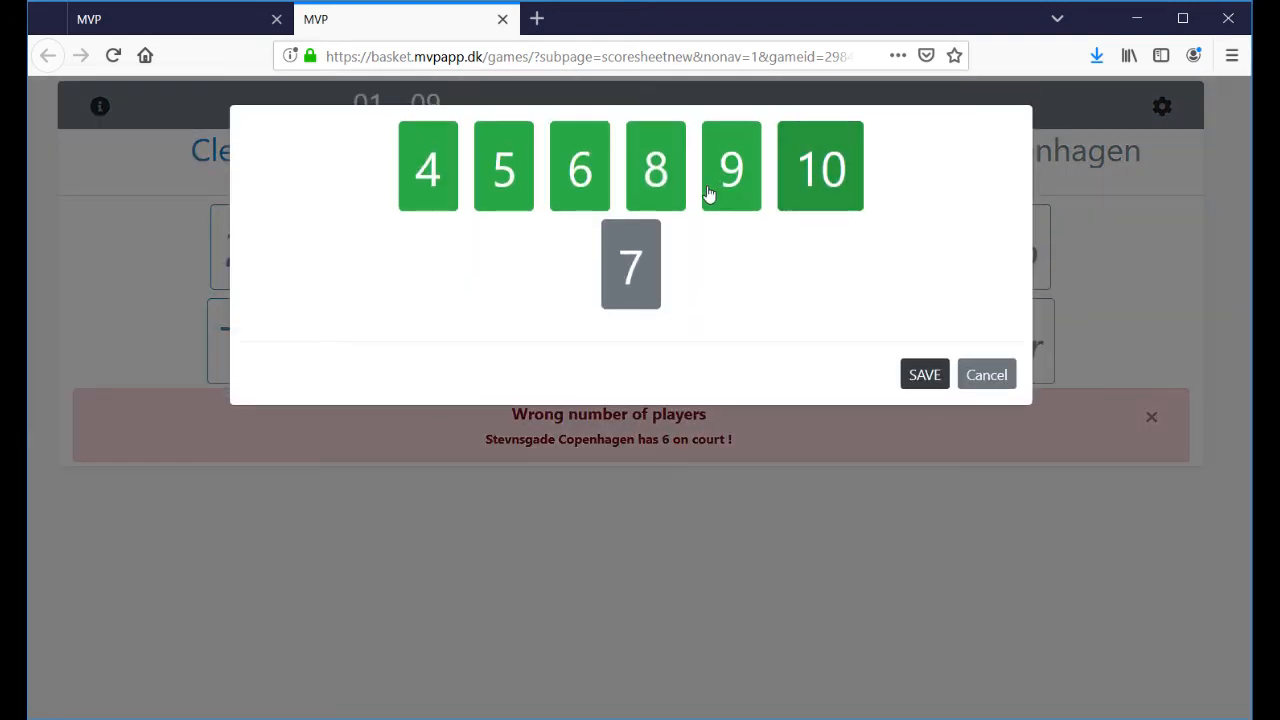
click(600, 175)
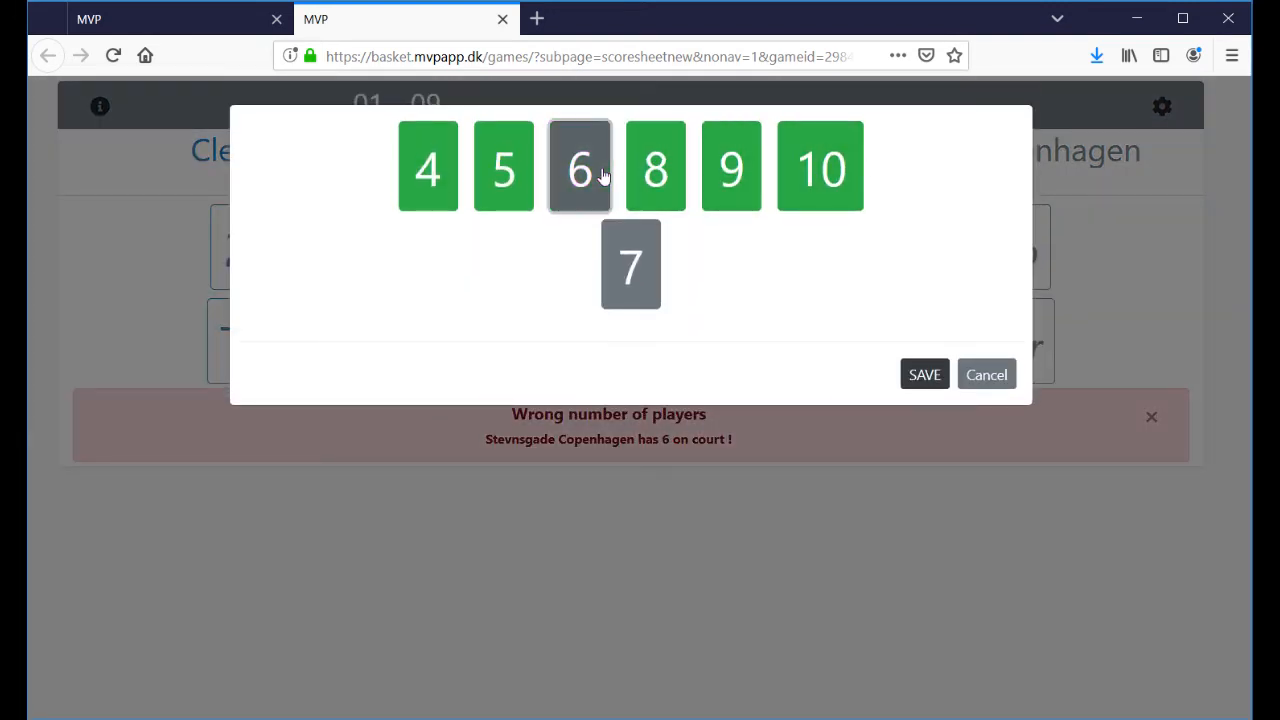
click(934, 386)
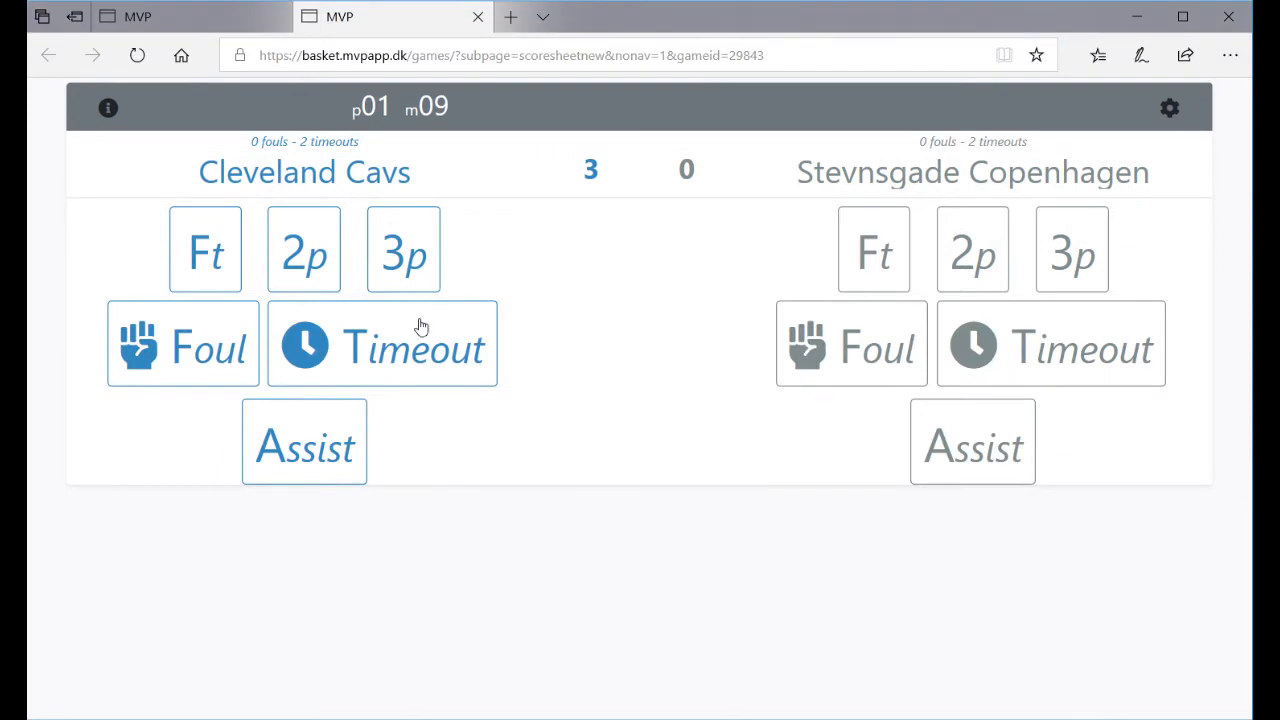
- Close the scoresheet and the account Settings menu to get back to the organizer's game list
click(477, 19)
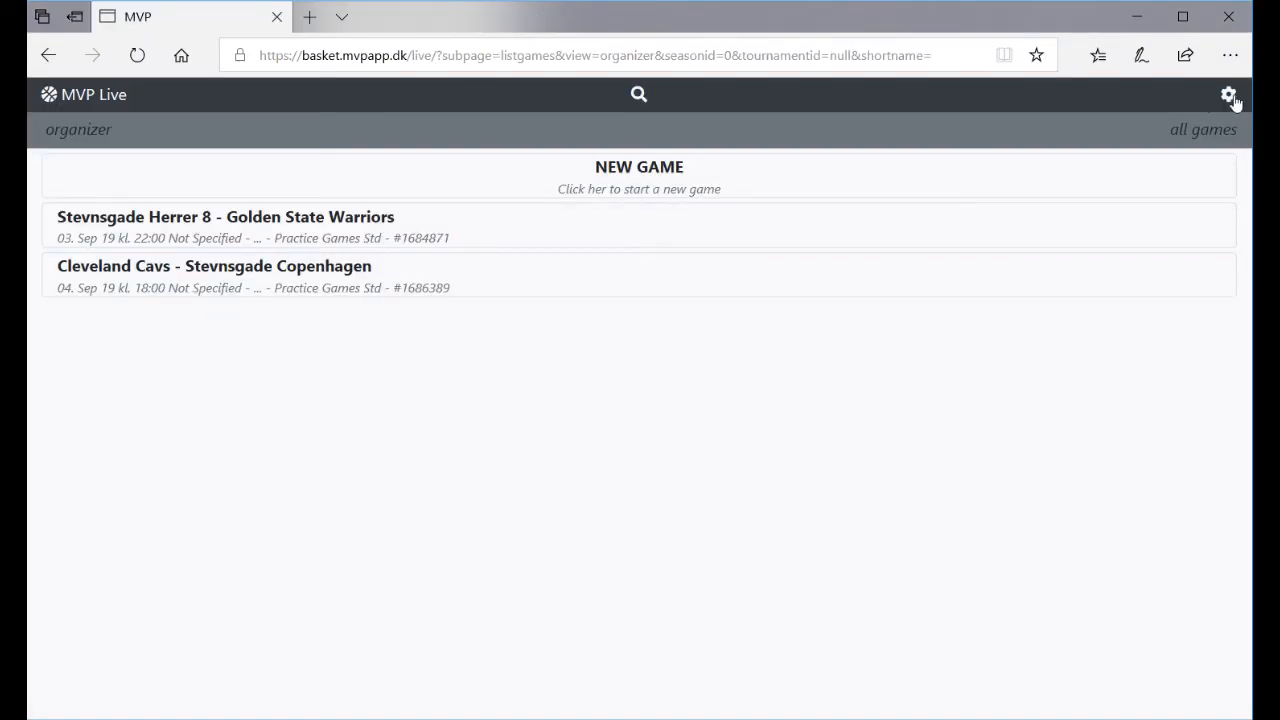
click(1229, 96)
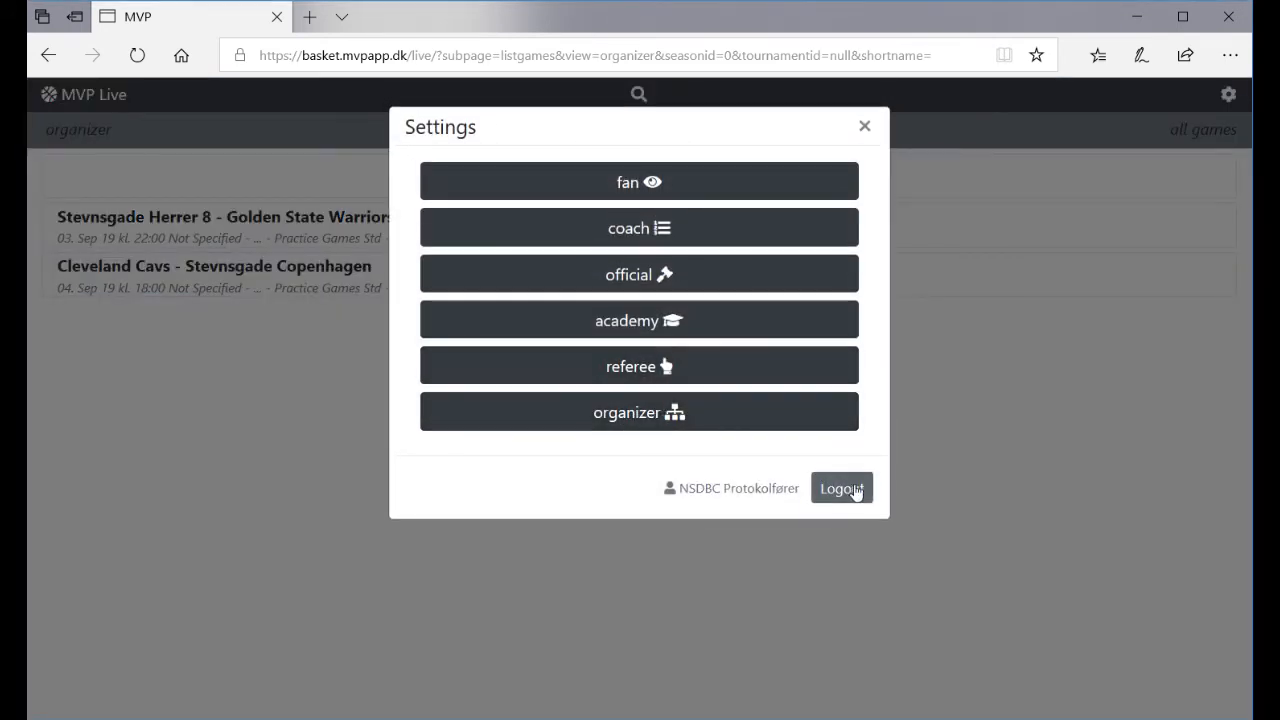
click(864, 128)
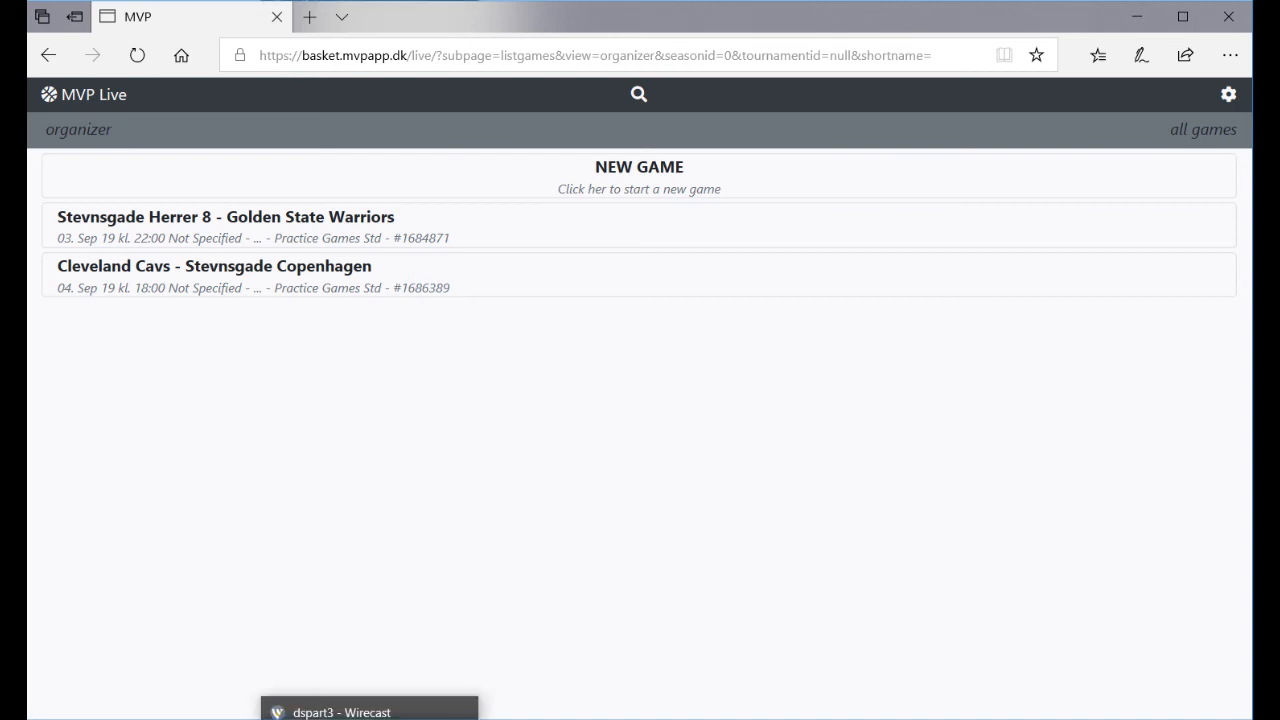
click(372, 716)
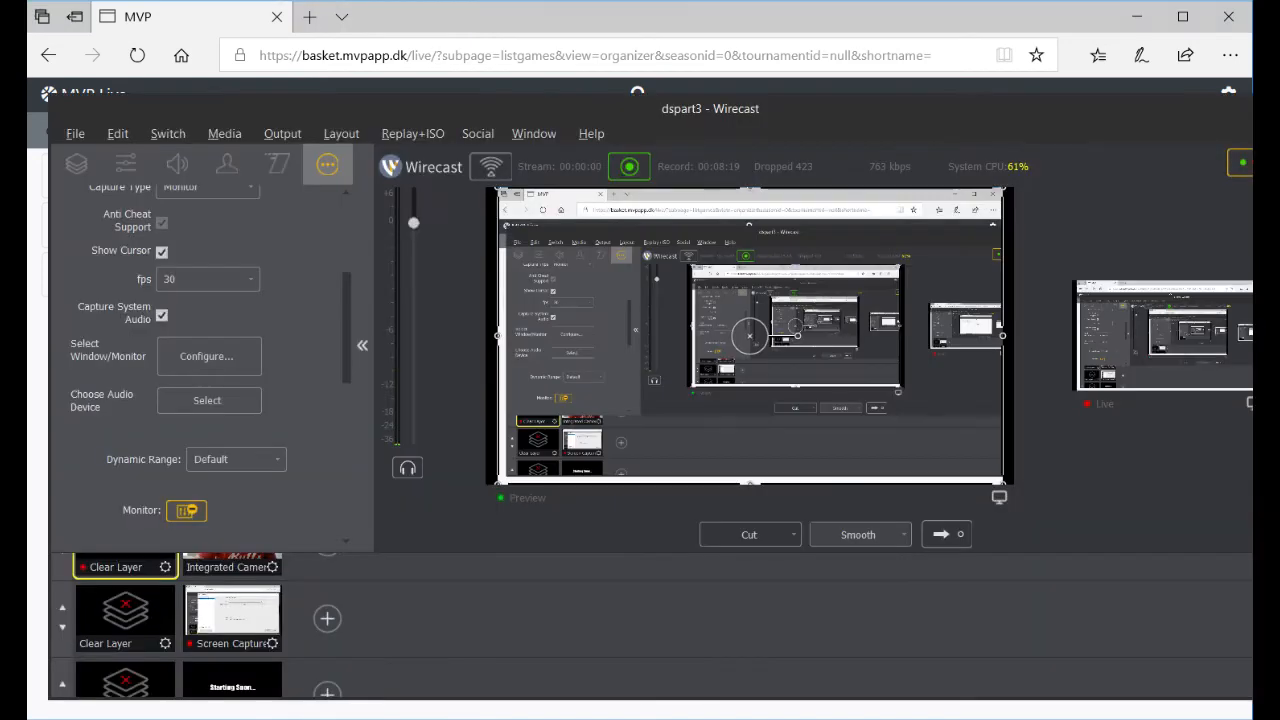
- Load the Integrated Camera shot into preview, clear layer 2, and send it live
click(222, 572)
click(110, 620)
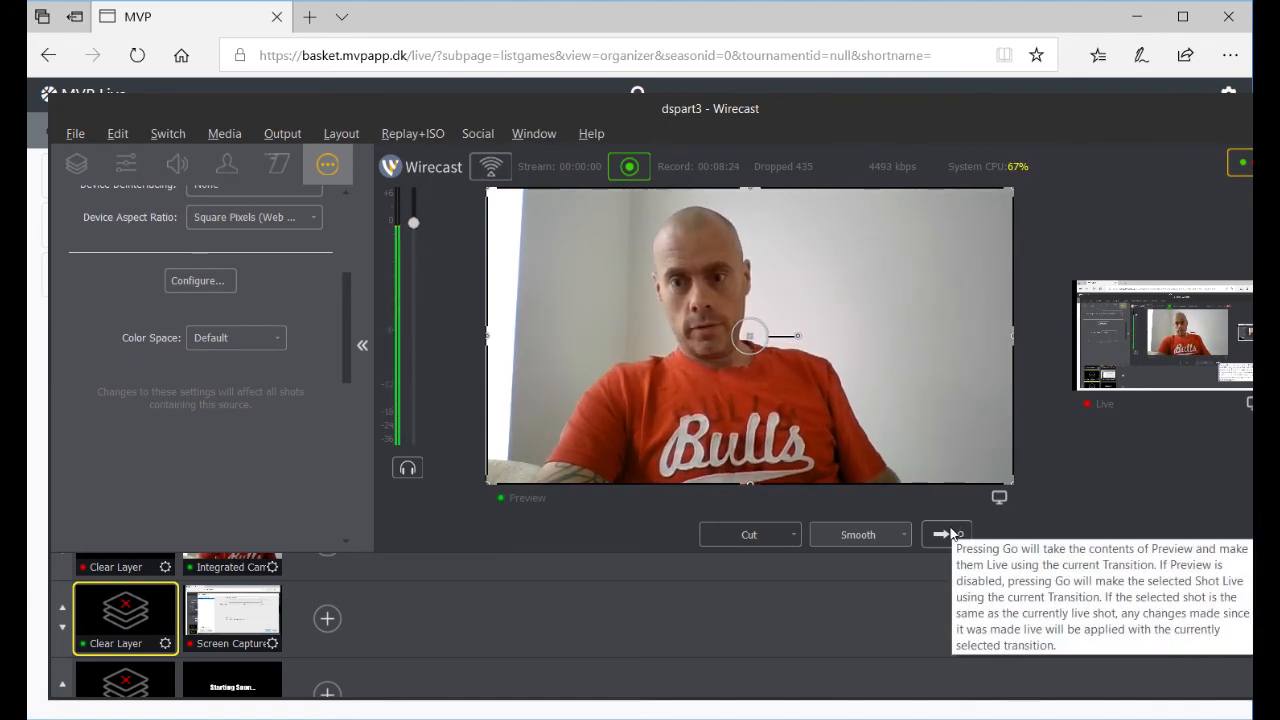
click(946, 534)
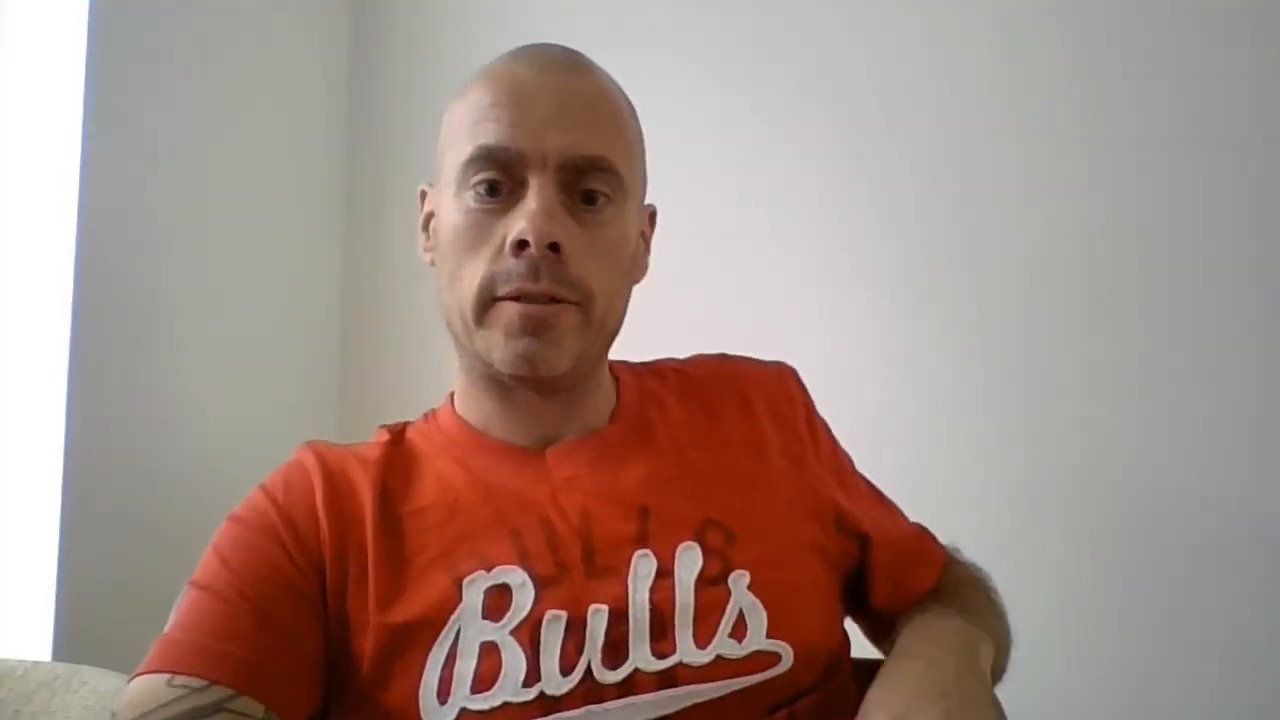